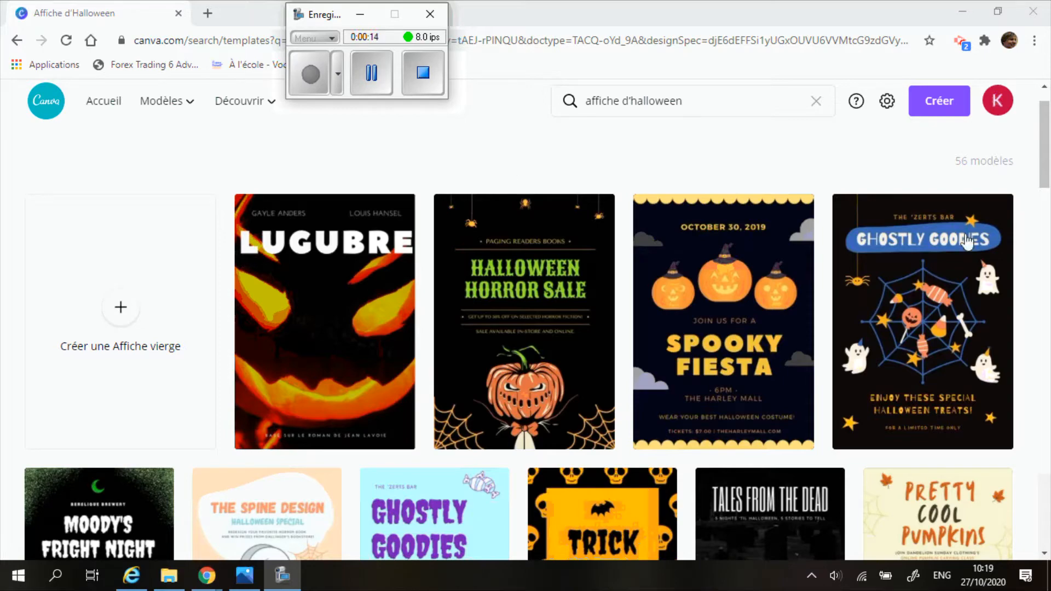
# Browse the Halloween poster templates and open the "Lugubre" movie poster template for editing
pyautogui.moveTo(1044, 170); pyautogui.dragTo(1049, 203)
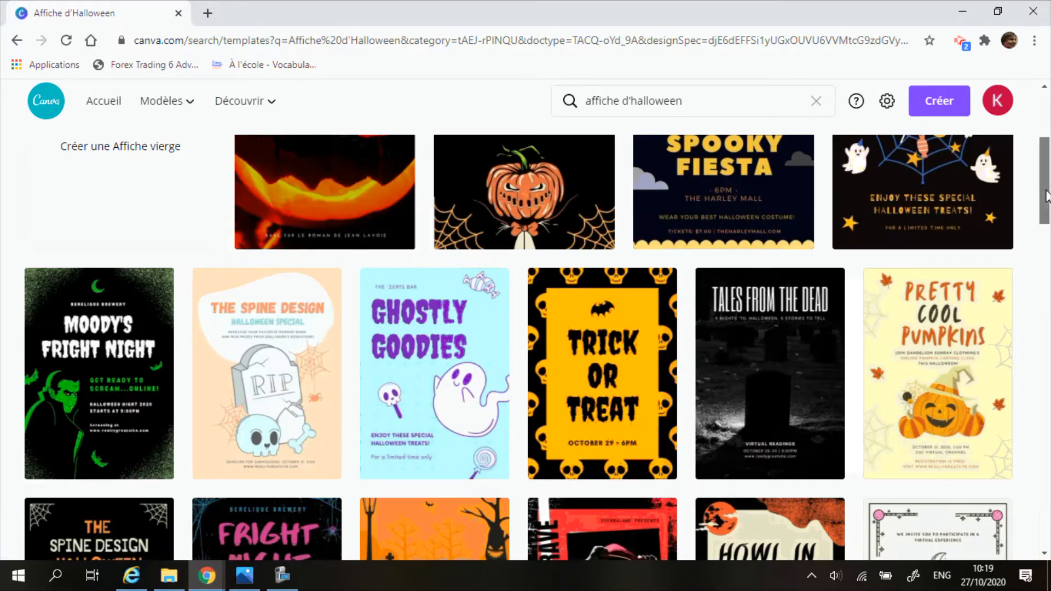
pyautogui.moveTo(1049, 188); pyautogui.dragTo(1048, 154)
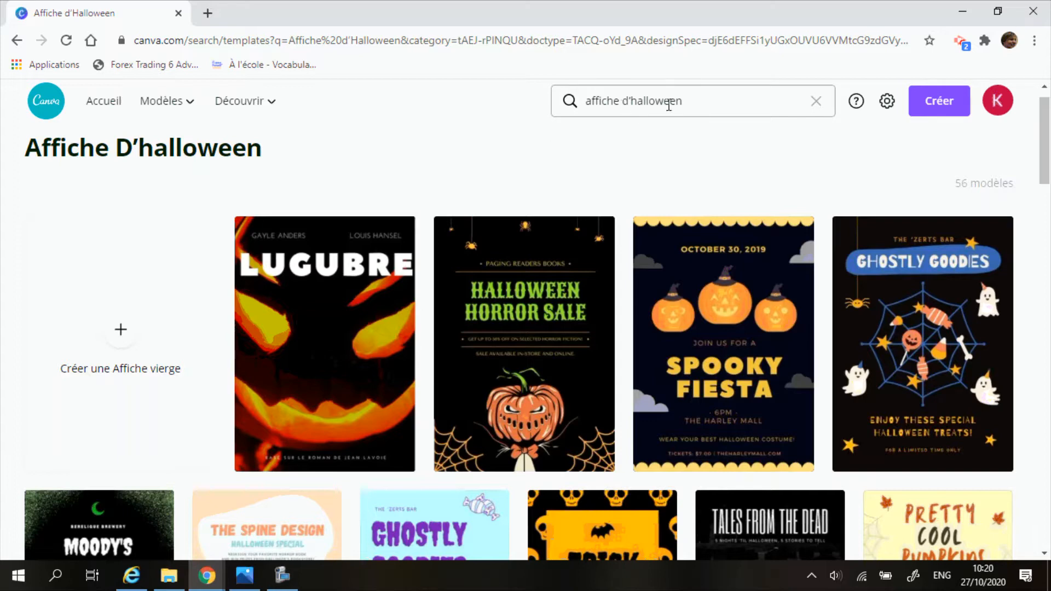
pyautogui.click(619, 104)
pyautogui.press('BackSpace')
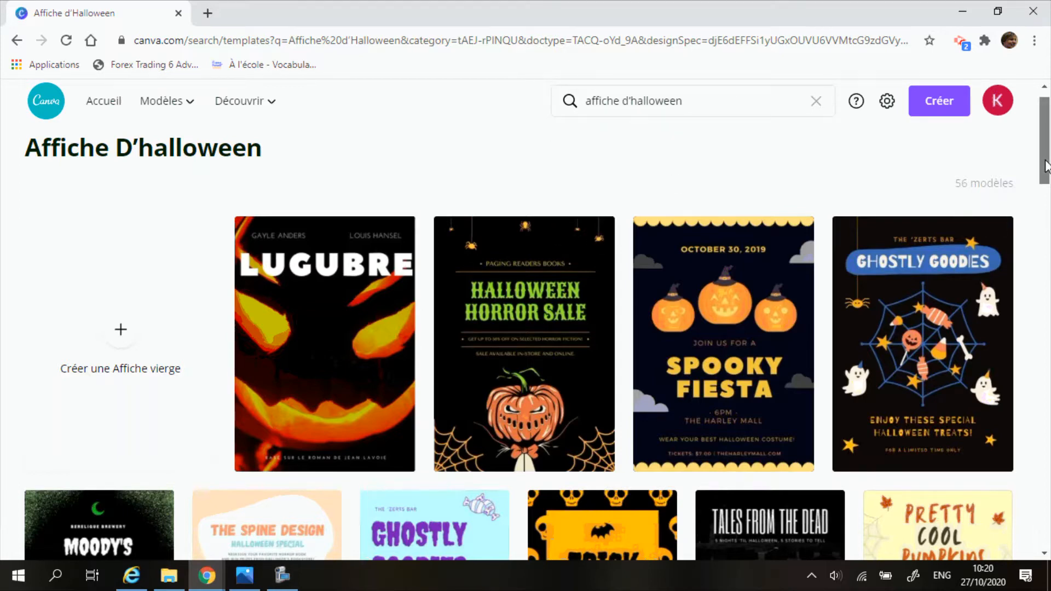
pyautogui.moveTo(1045, 167); pyautogui.dragTo(1049, 143)
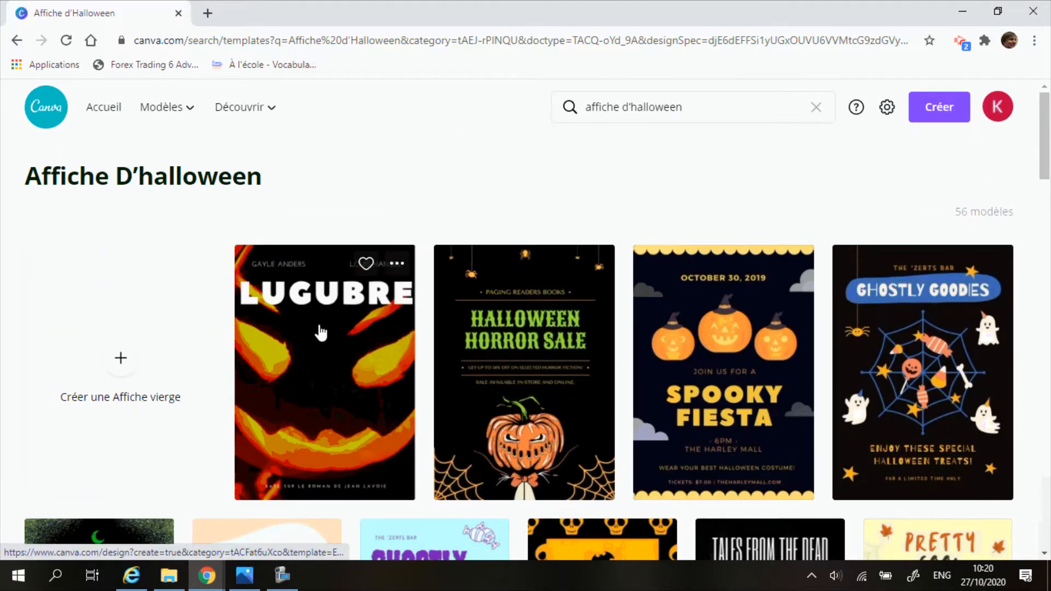
pyautogui.click(320, 331)
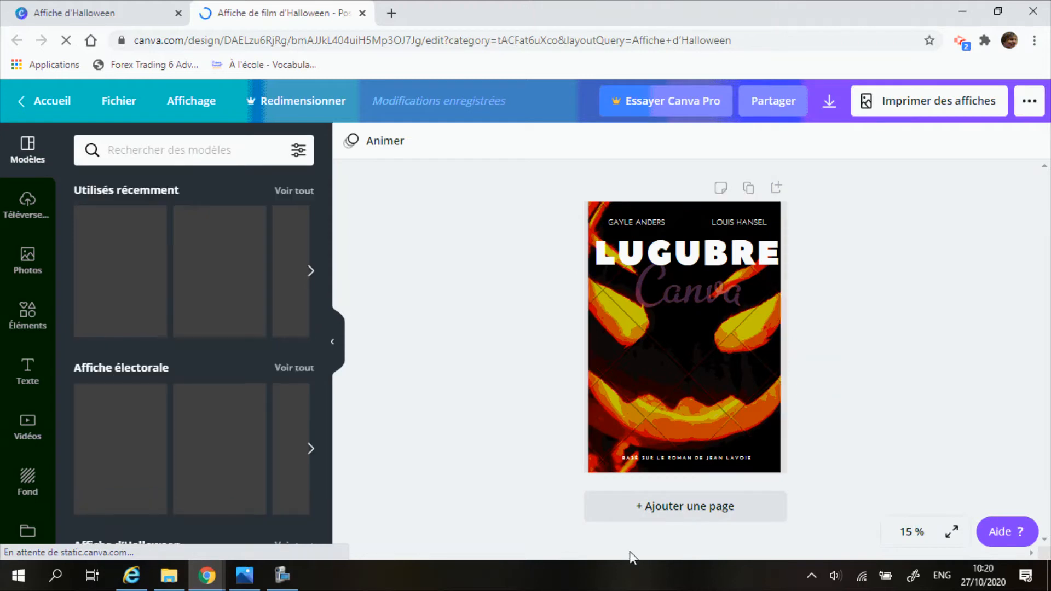
pyautogui.click(282, 575)
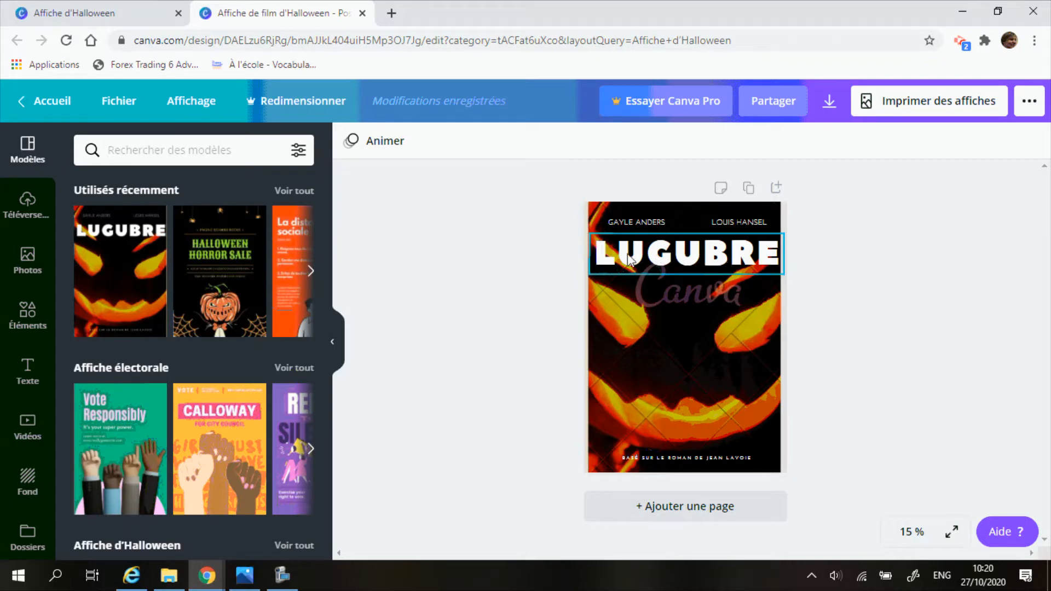
# Delete all the text in the small "based on the novel" line at the bottom of the poster
pyautogui.click(665, 221)
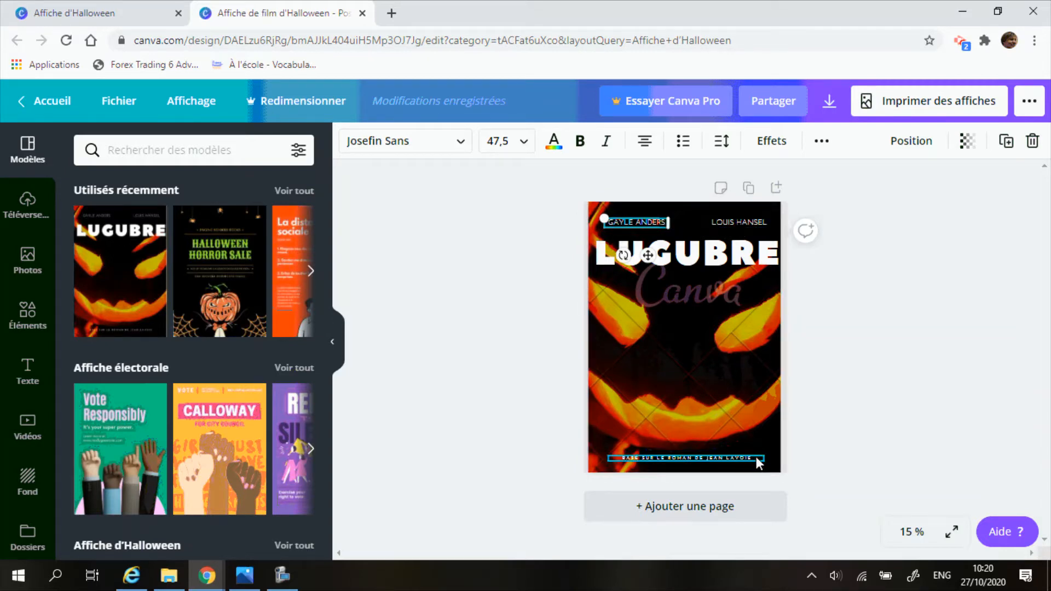
pyautogui.click(679, 457)
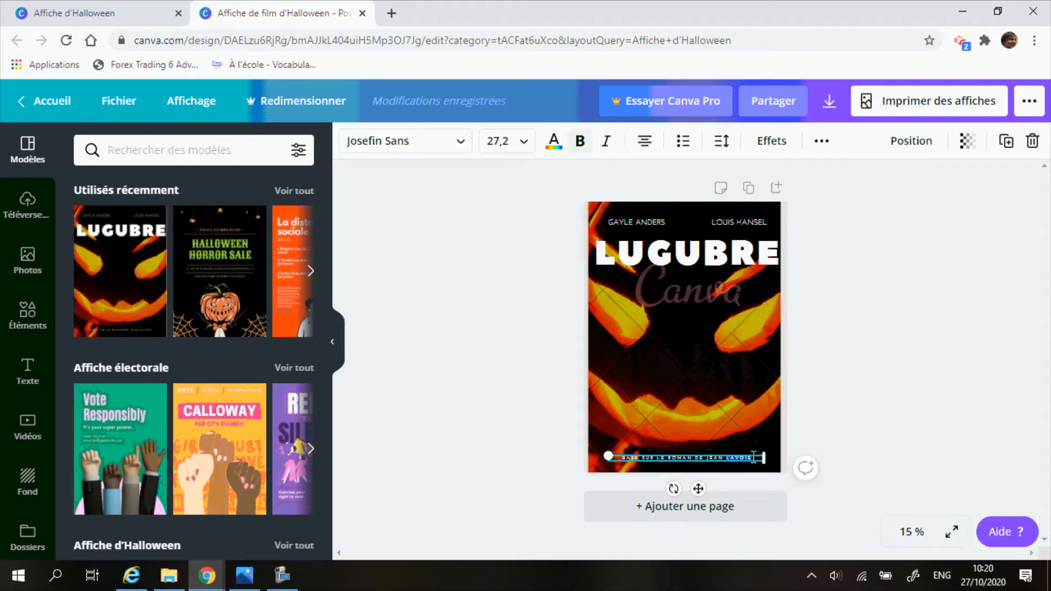
pyautogui.press('BackSpace')
pyautogui.press('BackSpace')
pyautogui.press('BackSpace')
pyautogui.press('BackSpace')
pyautogui.press('BackSpace')
pyautogui.press('BackSpace')
pyautogui.press('BackSpace')
pyautogui.press('BackSpace')
pyautogui.press('BackSpace')
pyautogui.press('BackSpace')
pyautogui.press('BackSpace')
pyautogui.press('BackSpace')
pyautogui.press('BackSpace')
pyautogui.press('BackSpace')
pyautogui.press('BackSpace')
pyautogui.press('BackSpace')
pyautogui.press('BackSpace')
pyautogui.press('BackSpace')
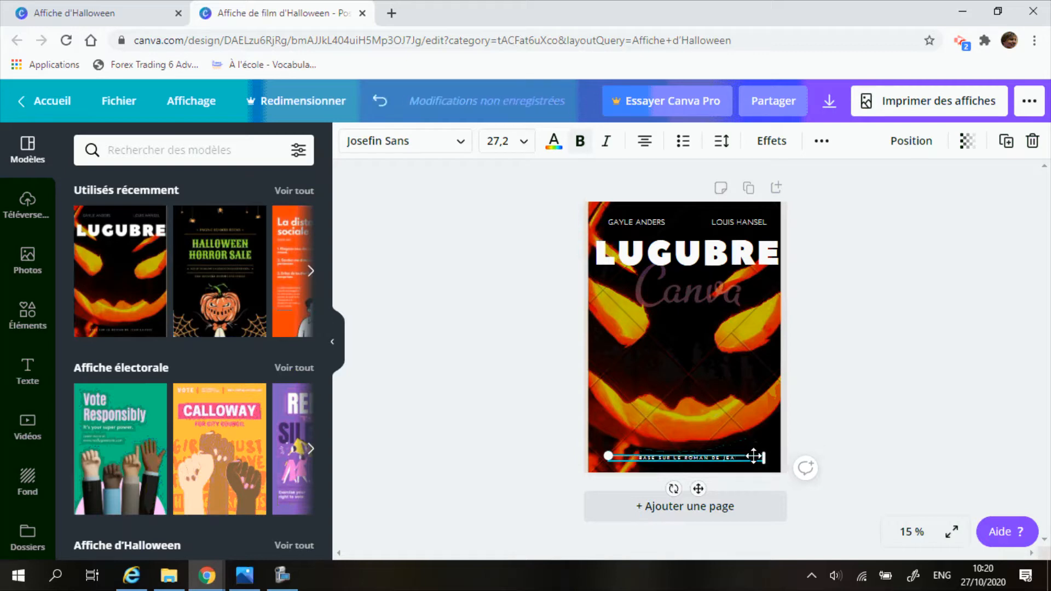
pyautogui.press('BackSpace')
pyautogui.press('BackSpace')
pyautogui.press('BackSpace')
pyautogui.press('BackSpace')
pyautogui.press('BackSpace')
pyautogui.press('BackSpace')
pyautogui.press('BackSpace')
pyautogui.press('BackSpace')
pyautogui.press('BackSpace')
pyautogui.press('BackSpace')
pyautogui.press('BackSpace')
pyautogui.press('BackSpace')
pyautogui.press('BackSpace')
pyautogui.press('BackSpace')
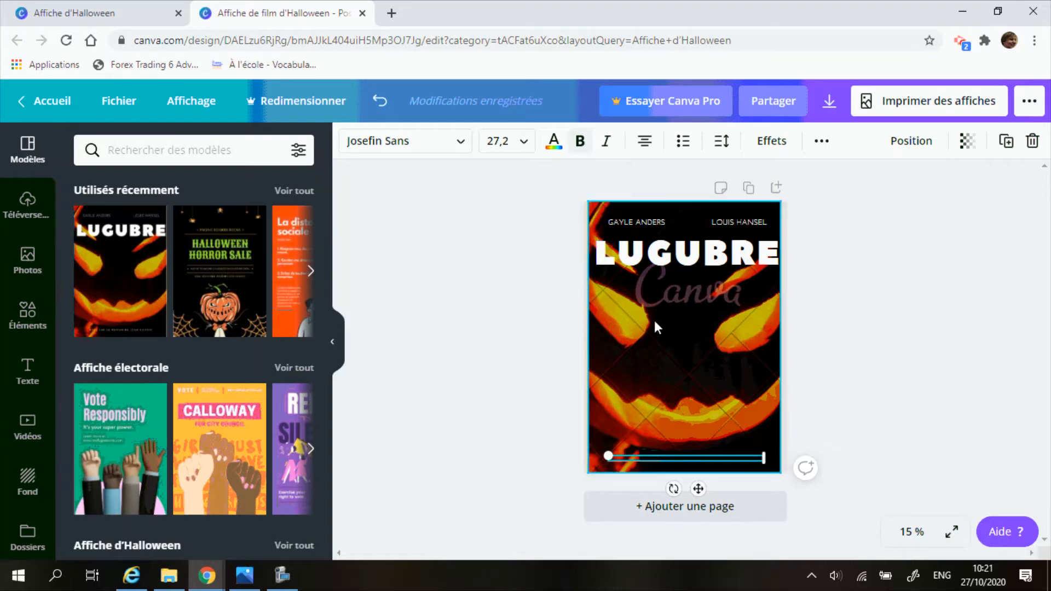
# Look through the uploaded images and audio, the photo library, and the graphic elements down to the Coronavirus collection
pyautogui.click(30, 215)
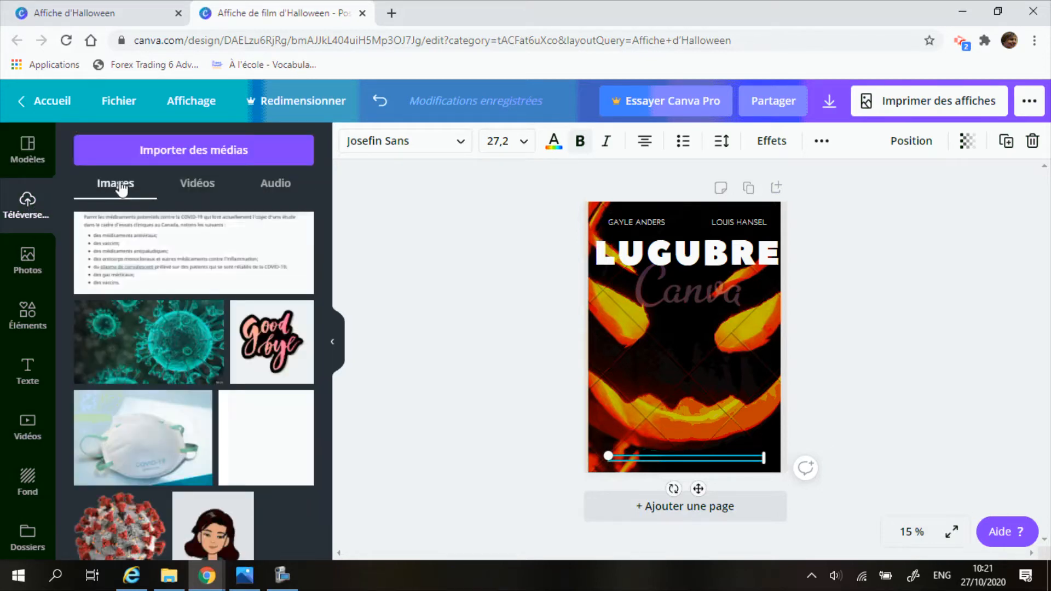
pyautogui.click(281, 189)
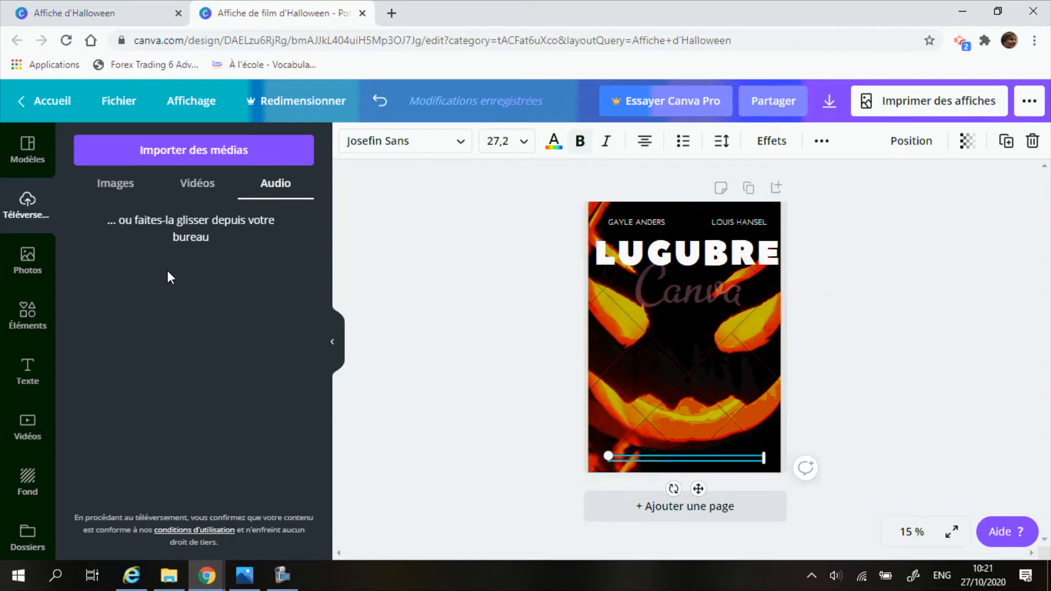
pyautogui.click(33, 261)
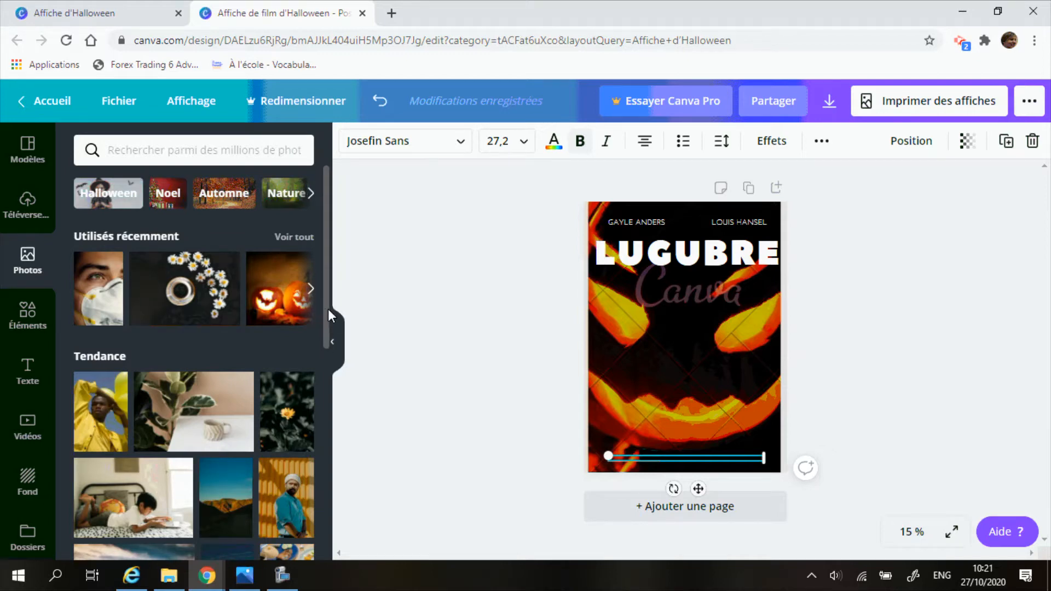
pyautogui.click(23, 328)
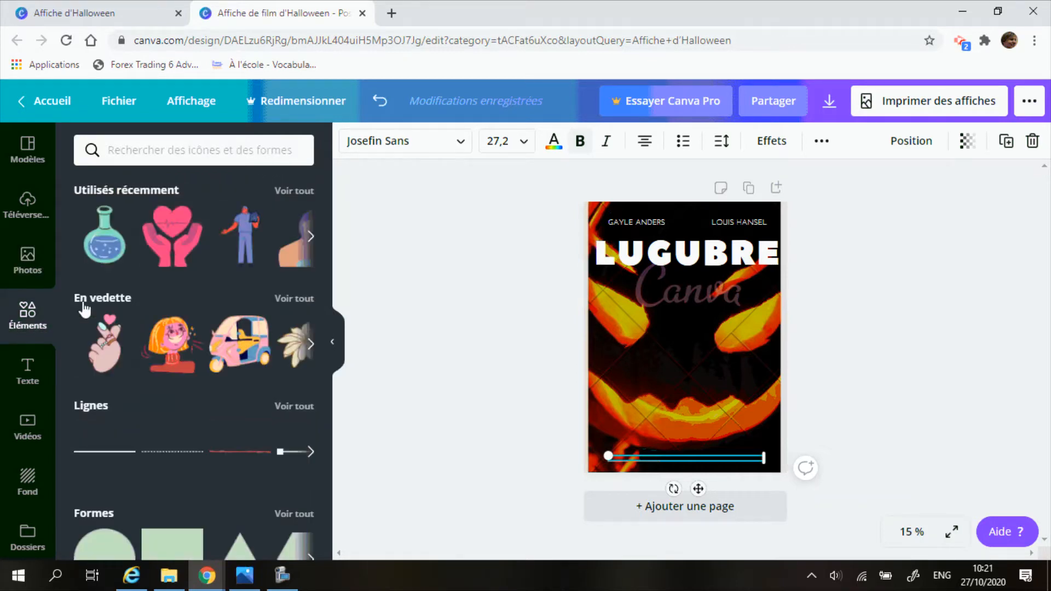
pyautogui.scroll(-3, 326, 291)
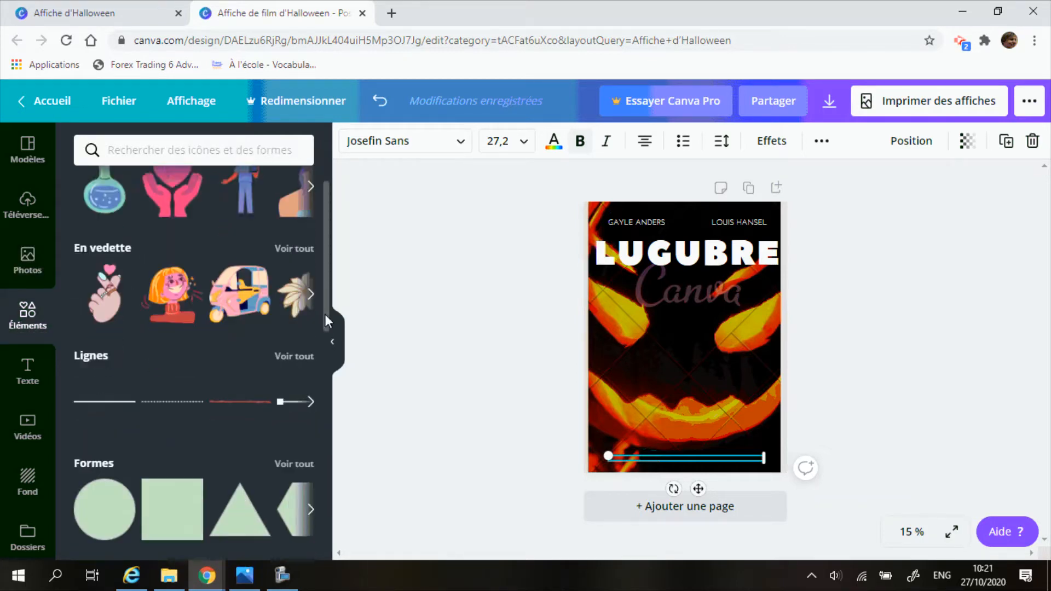
pyautogui.scroll(-4, 322, 358)
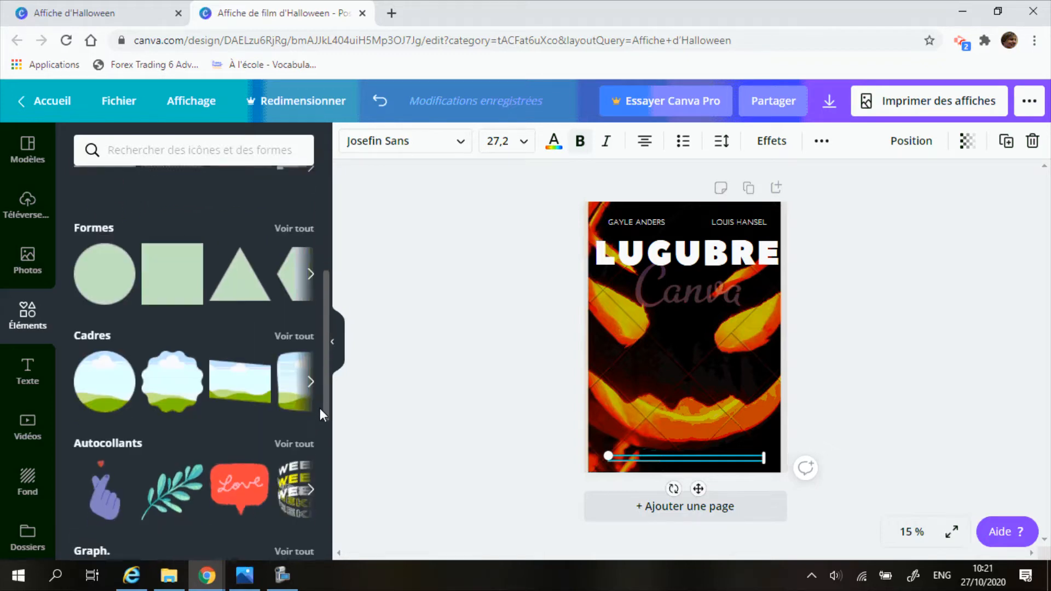
pyautogui.scroll(6, 322, 430)
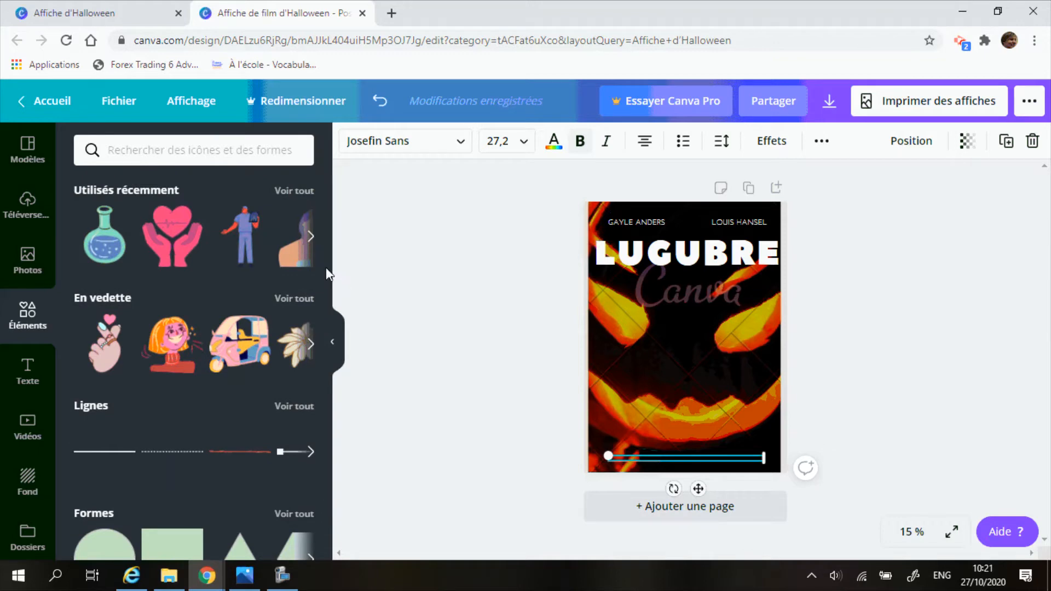
pyautogui.moveTo(323, 257); pyautogui.dragTo(319, 492)
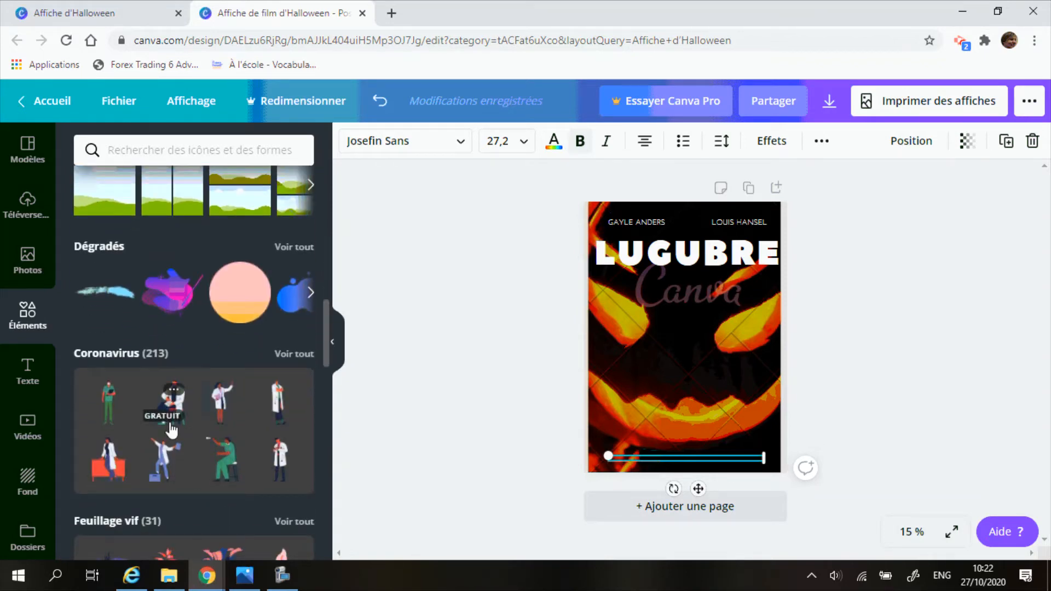
# Add the blue gloves graphic from the full Coronavirus collection and place it below the pumpkin's right eye
pyautogui.click(298, 355)
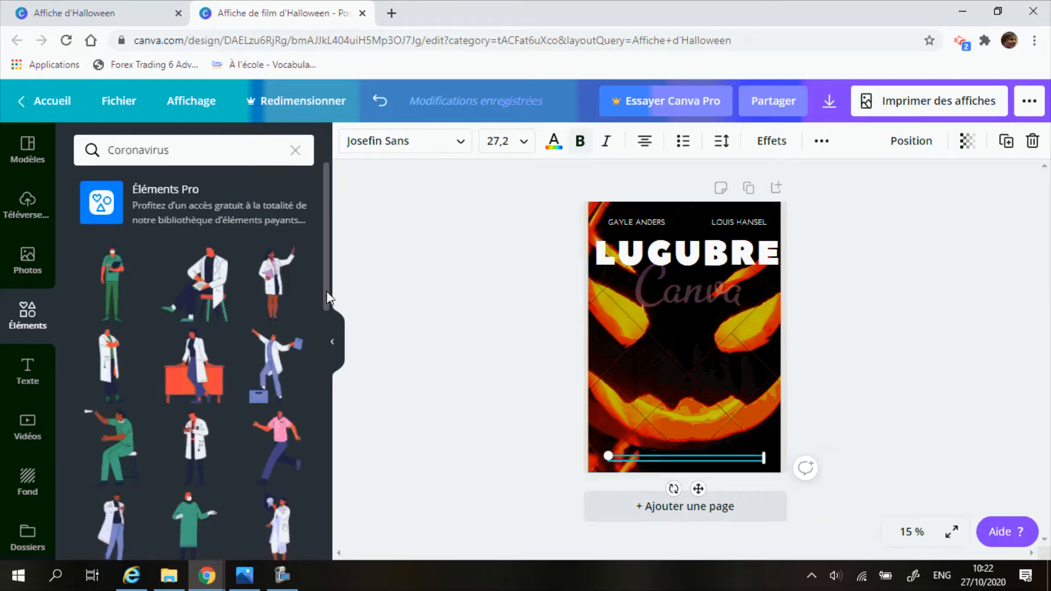
pyautogui.moveTo(329, 298); pyautogui.dragTo(313, 428)
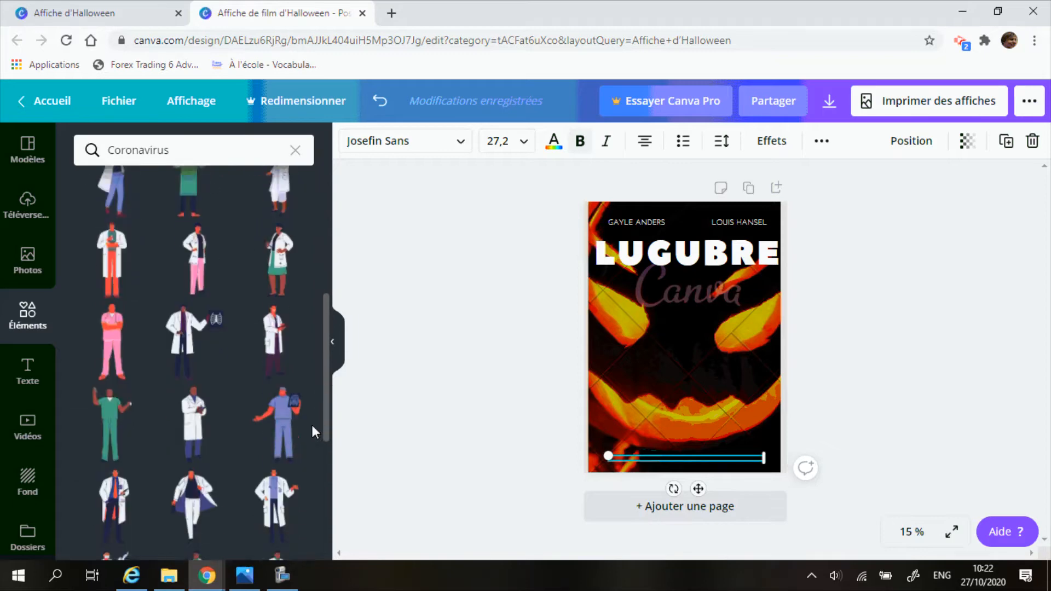
pyautogui.scroll(-5, 310, 422)
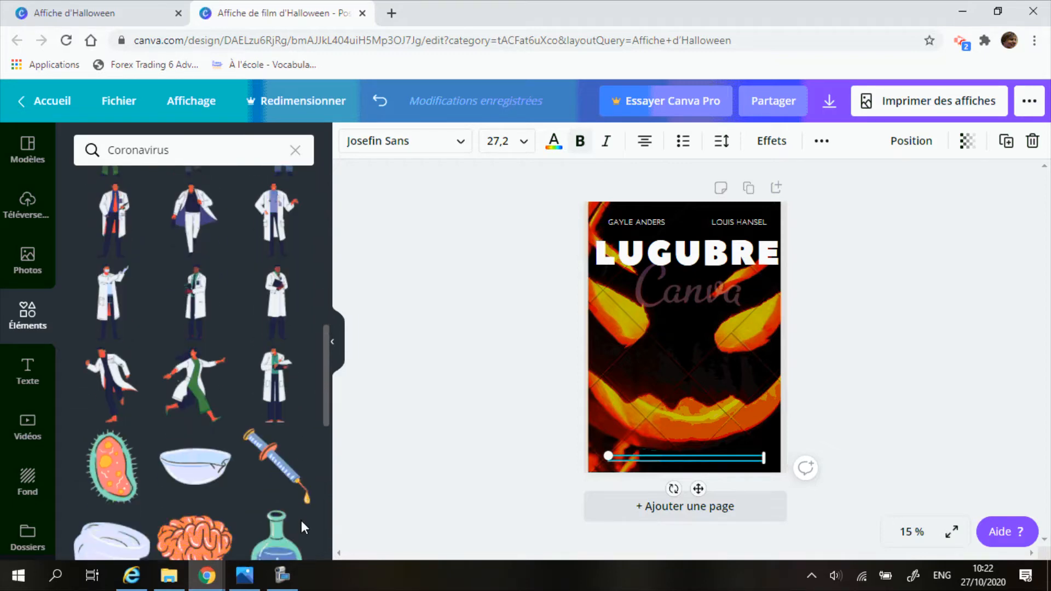
pyautogui.scroll(-3, 301, 527)
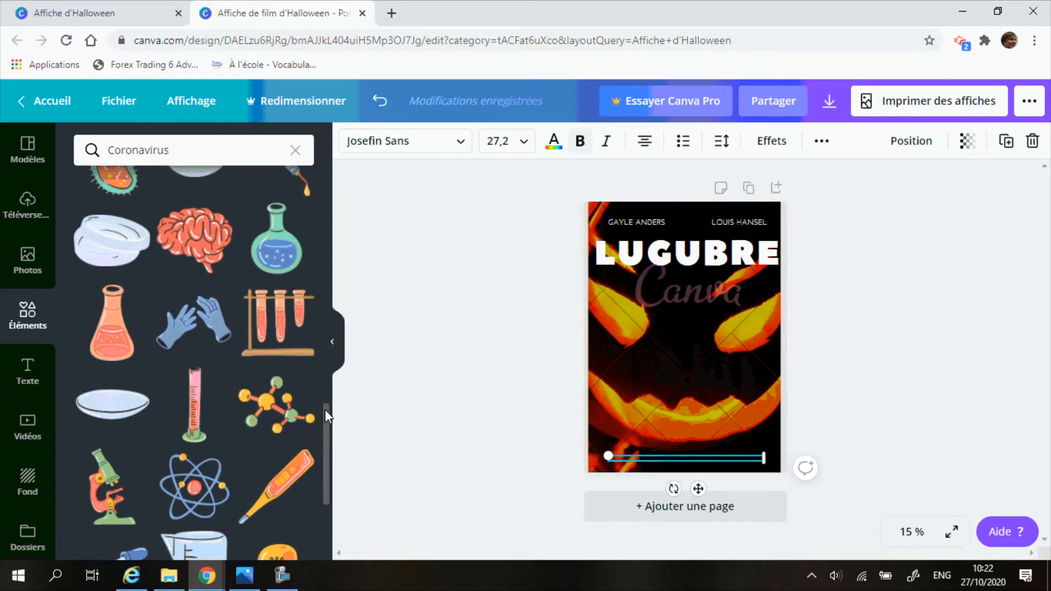
pyautogui.scroll(-5, 326, 429)
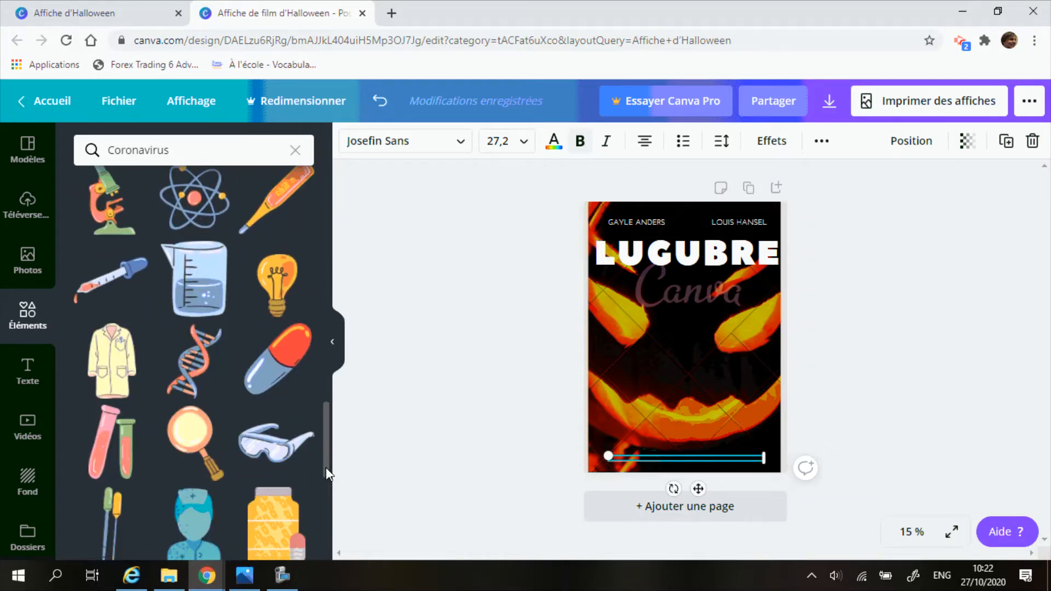
pyautogui.scroll(2, 327, 466)
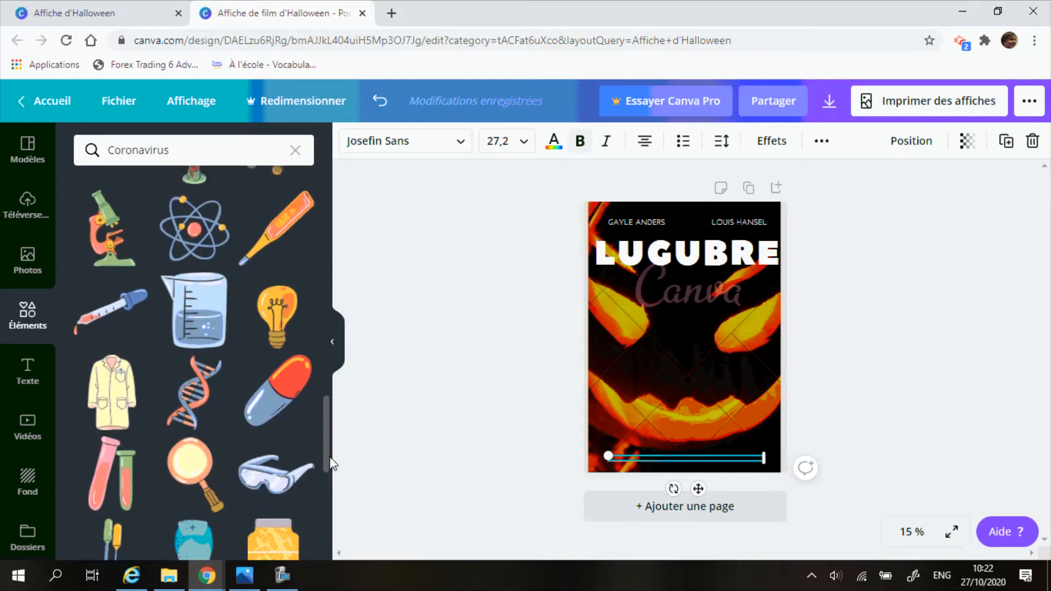
pyautogui.scroll(4, 337, 449)
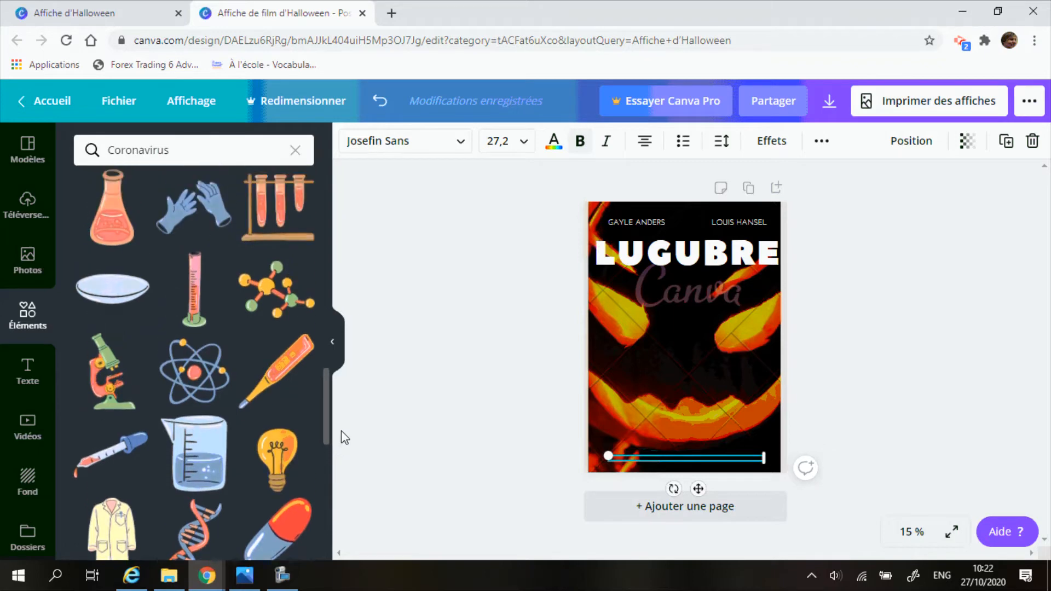
pyautogui.scroll(1, 350, 421)
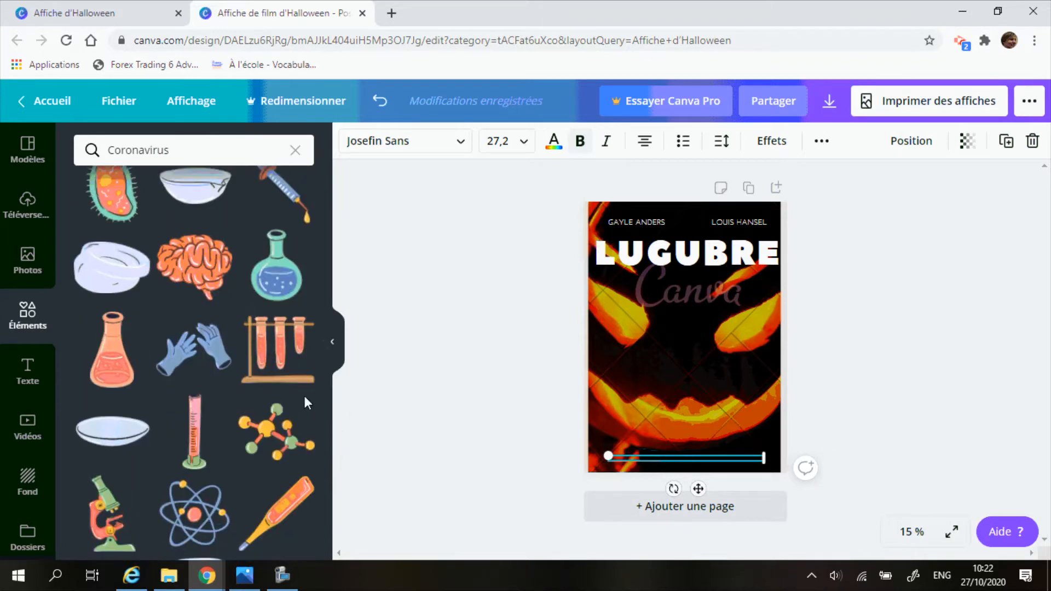
pyautogui.click(195, 358)
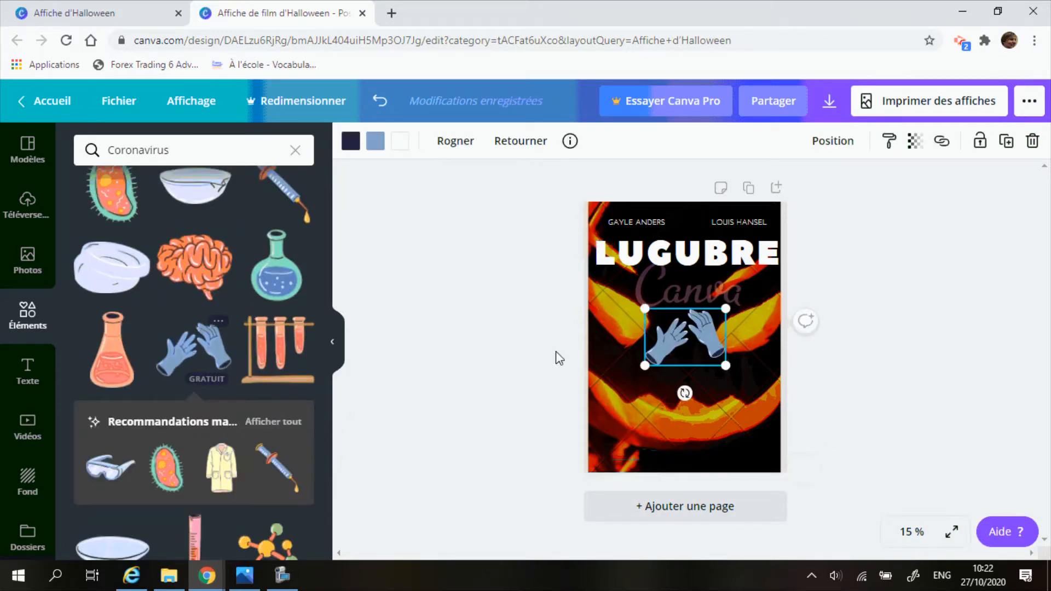
pyautogui.moveTo(704, 356); pyautogui.dragTo(735, 332)
pyautogui.moveTo(725, 289); pyautogui.dragTo(741, 368)
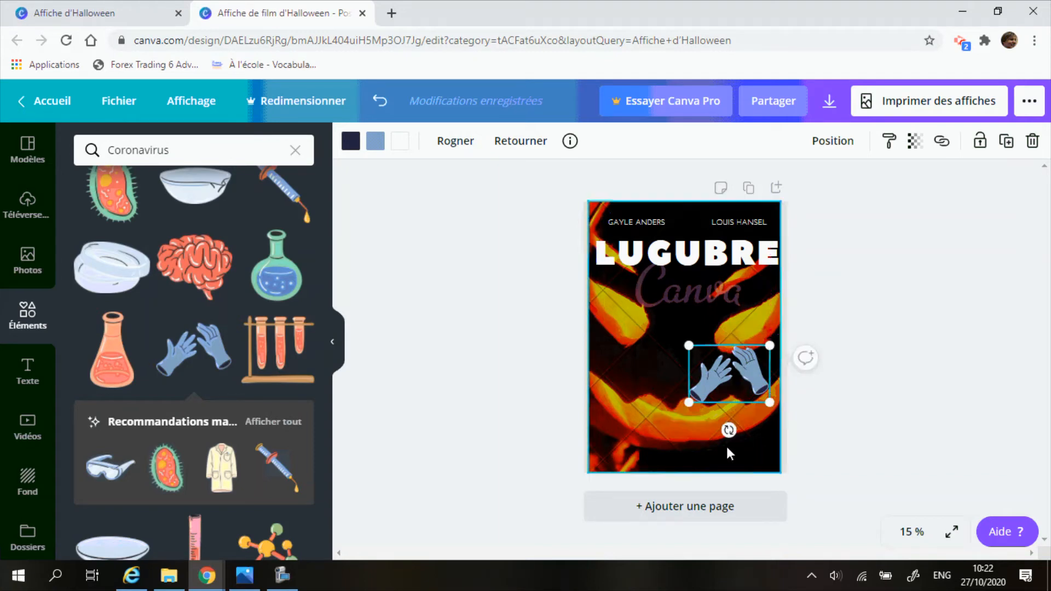
pyautogui.click(531, 404)
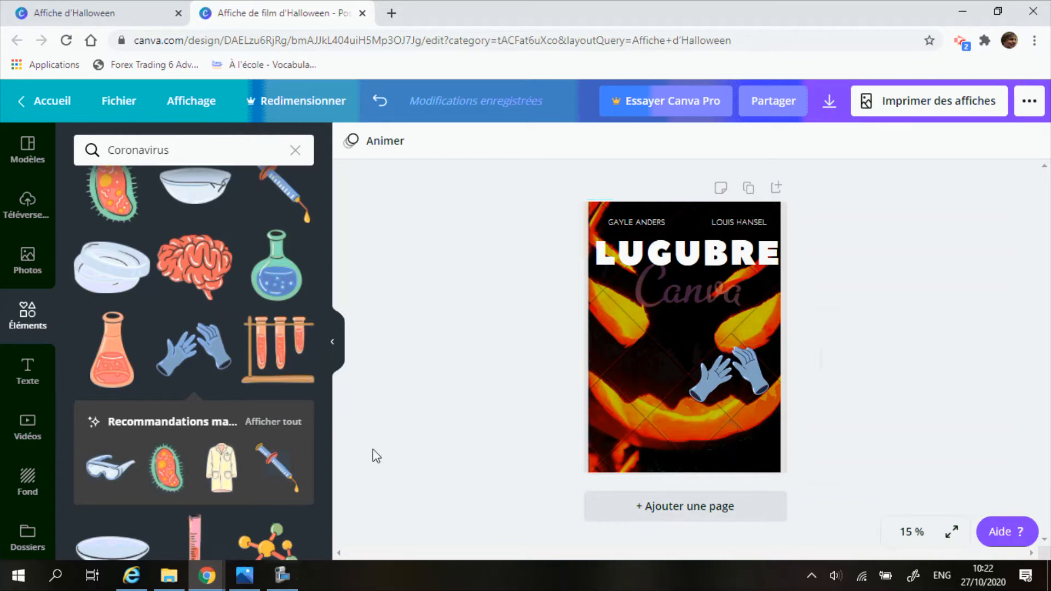
# Look through the ready-made text styles and font combinations
pyautogui.click(28, 375)
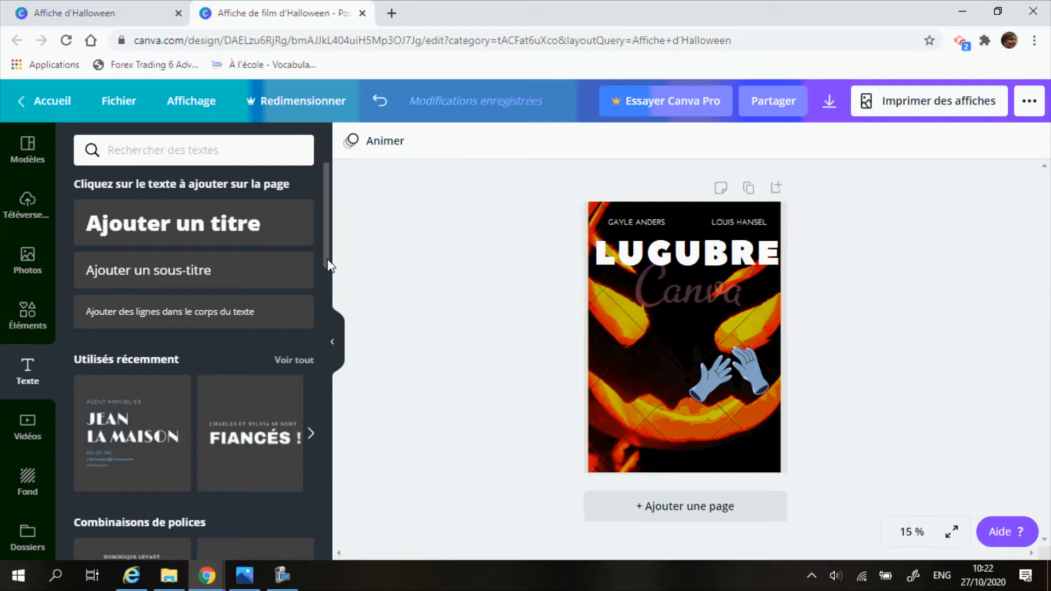
pyautogui.moveTo(327, 265); pyautogui.dragTo(328, 537)
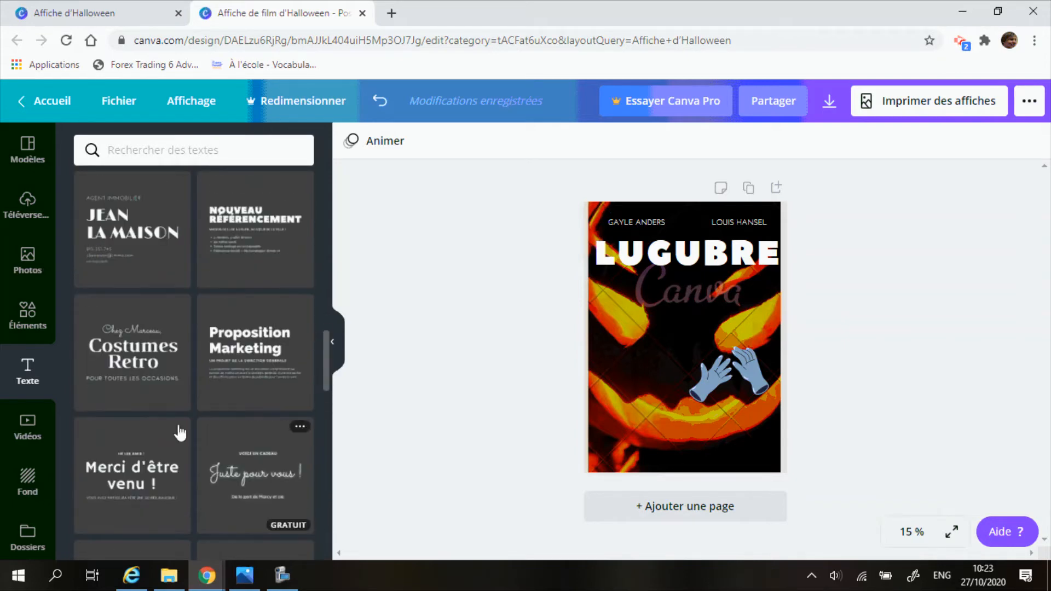
# Add the 6-second turquoise patterned video from the Halloween videos and shrink it to fit left of the gloves
pyautogui.click(28, 426)
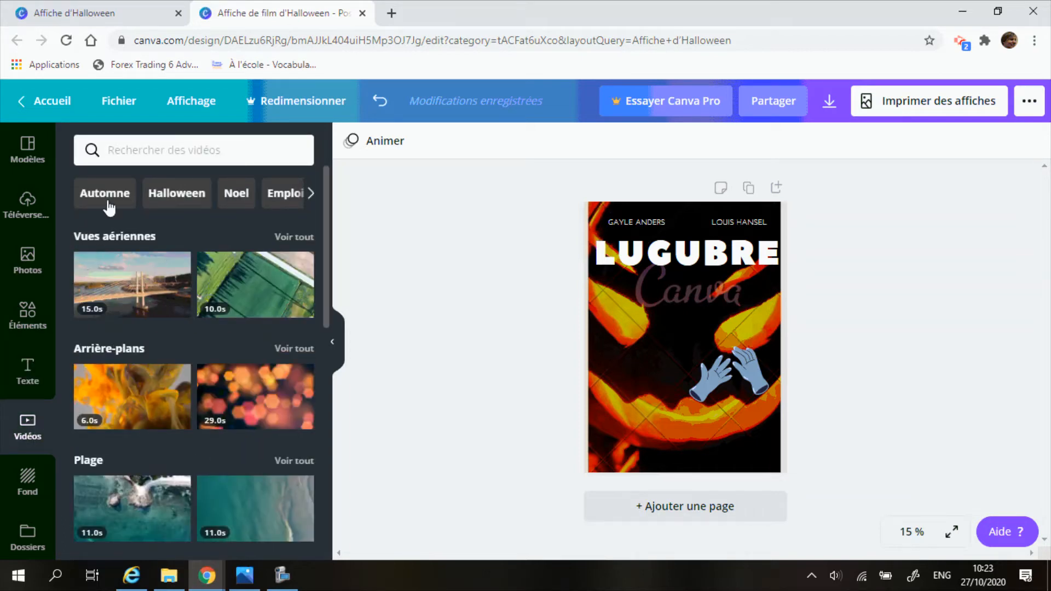
pyautogui.click(182, 200)
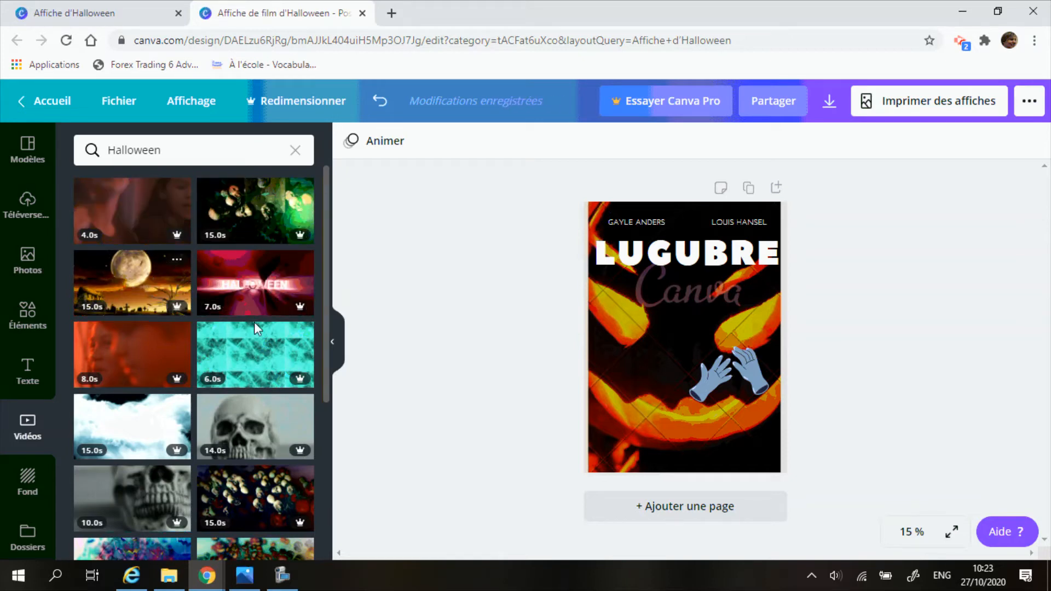
pyautogui.click(244, 353)
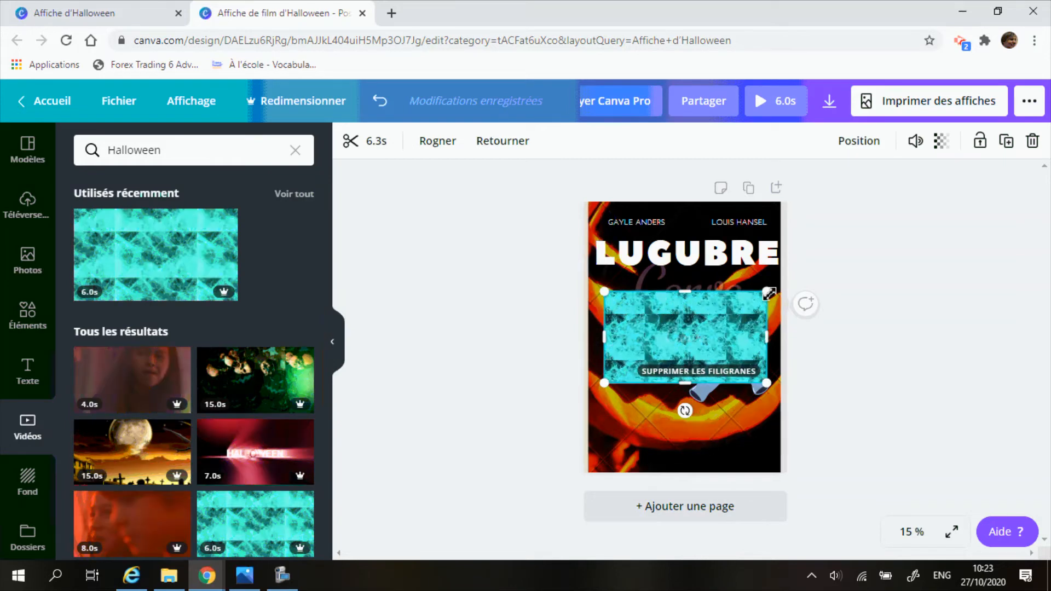
pyautogui.moveTo(738, 314); pyautogui.dragTo(708, 324)
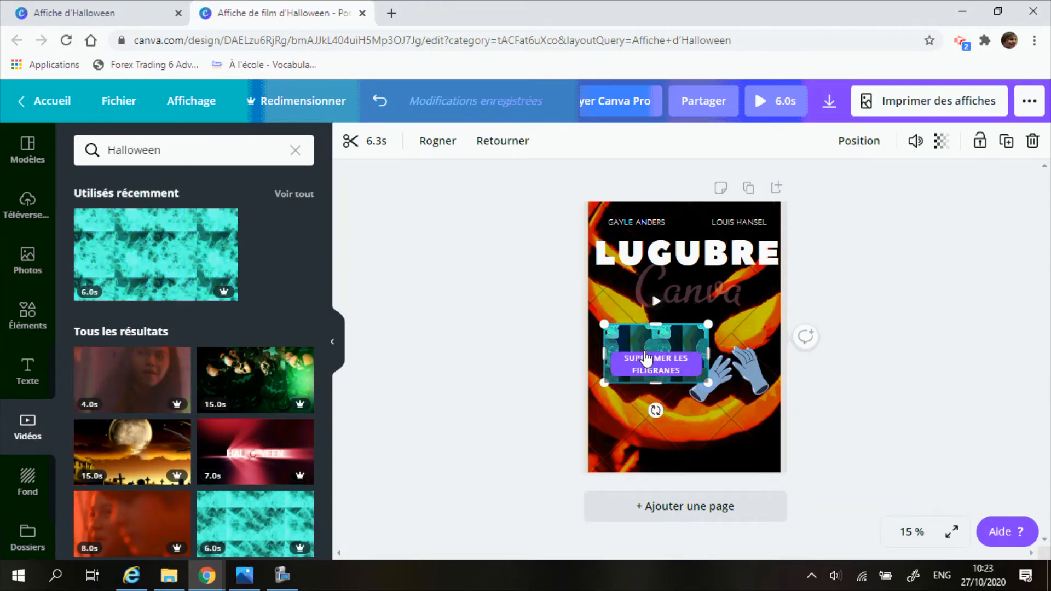
# Crop the top of the turquoise video and shrink it further so it sits just left of the gloves
pyautogui.moveTo(666, 334)
pyautogui.mouseDown()
pyautogui.moveTo(668, 429)
pyautogui.moveTo(676, 358)
pyautogui.moveTo(665, 338)
pyautogui.mouseUp()
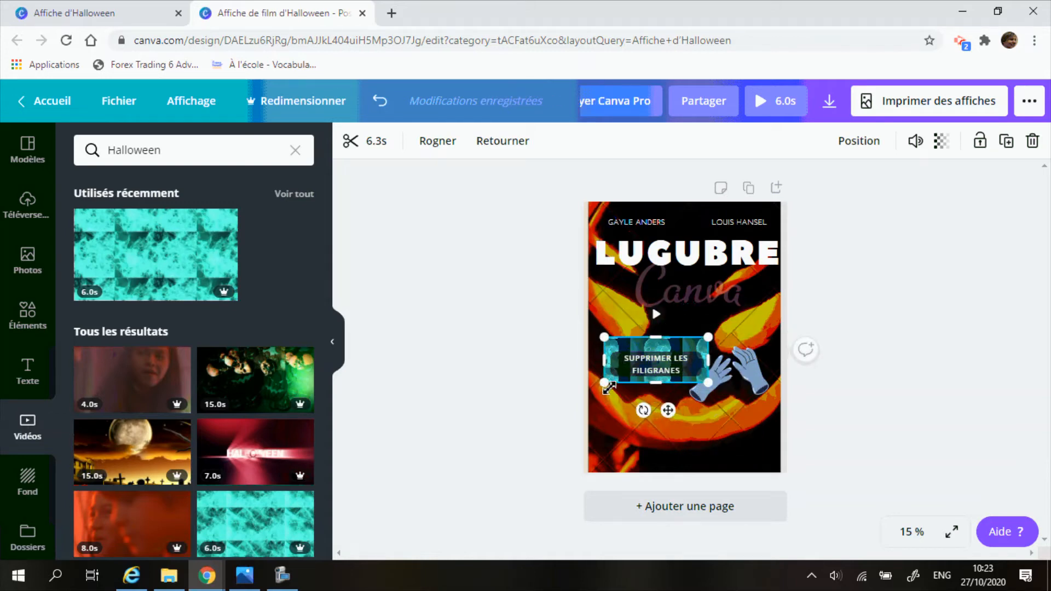
pyautogui.moveTo(606, 377); pyautogui.dragTo(624, 364)
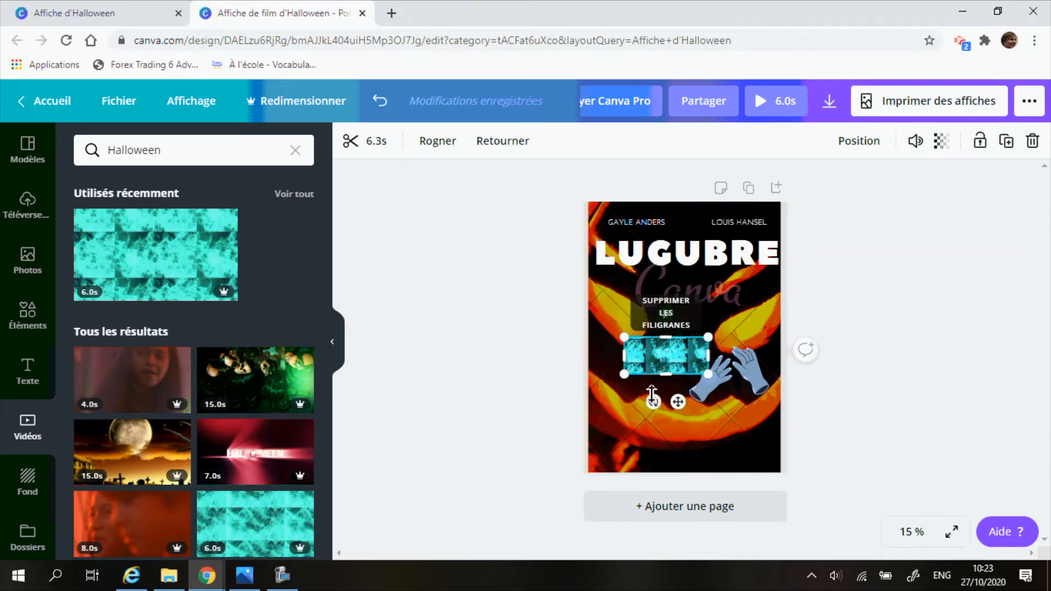
pyautogui.click(503, 326)
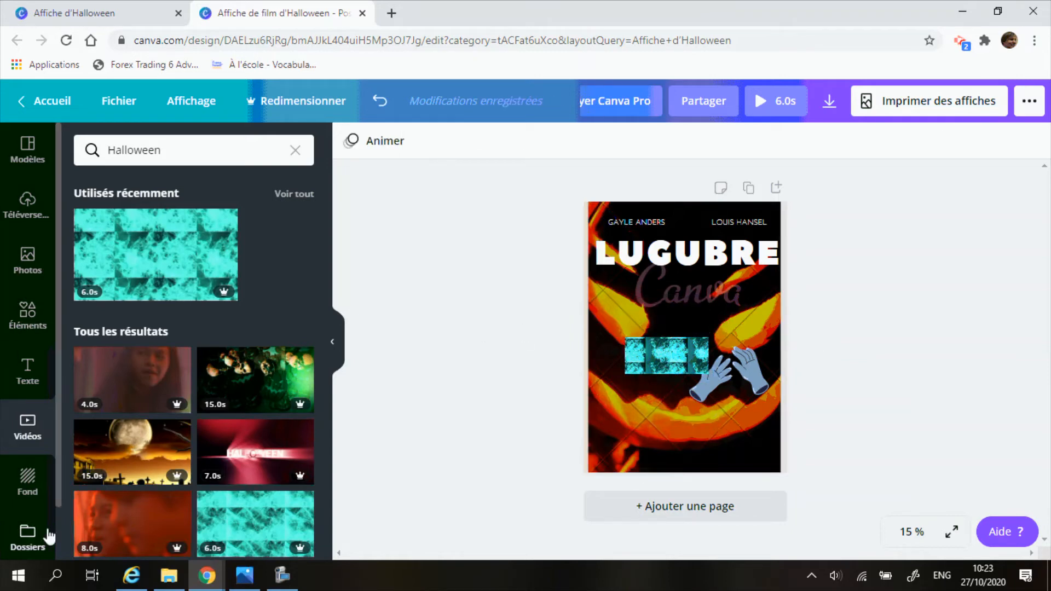
# Browse the background library and apply the dark orange flames image as the poster's background
pyautogui.click(30, 481)
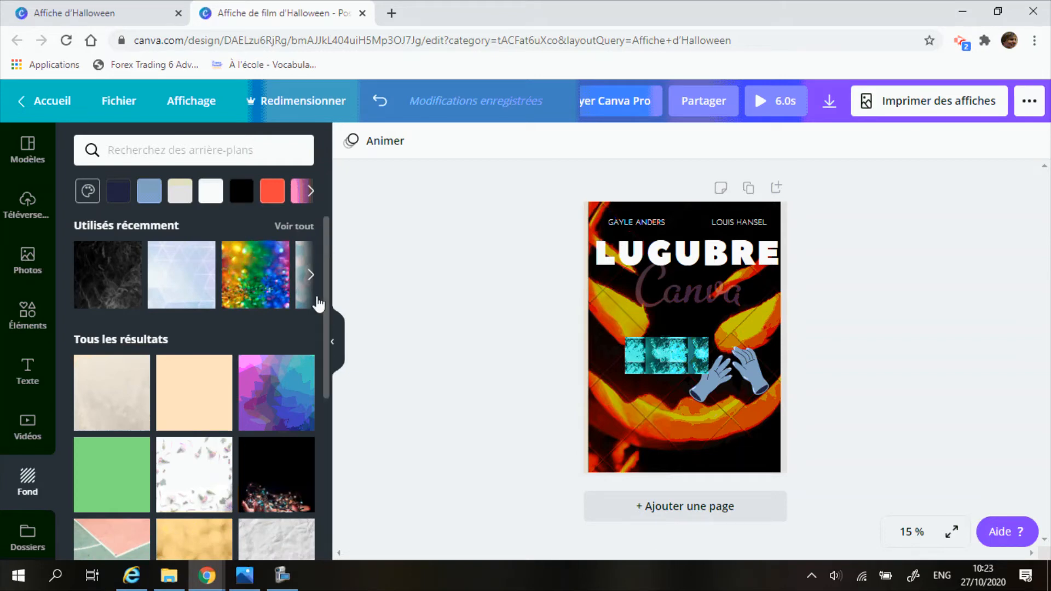
pyautogui.moveTo(326, 277); pyautogui.dragTo(308, 470)
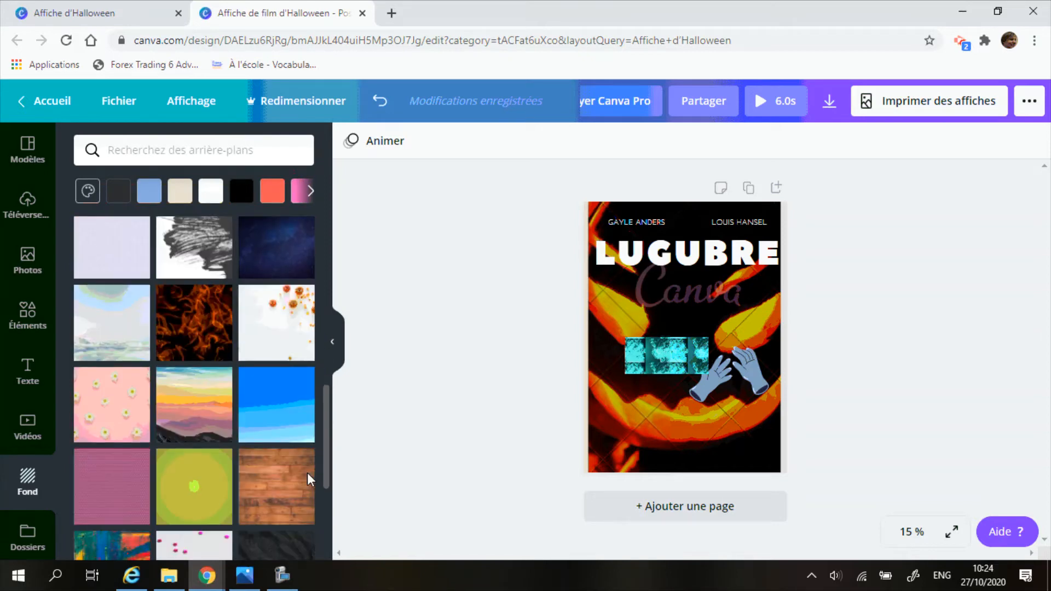
pyautogui.scroll(-1, 307, 487)
pyautogui.scroll(2, 307, 493)
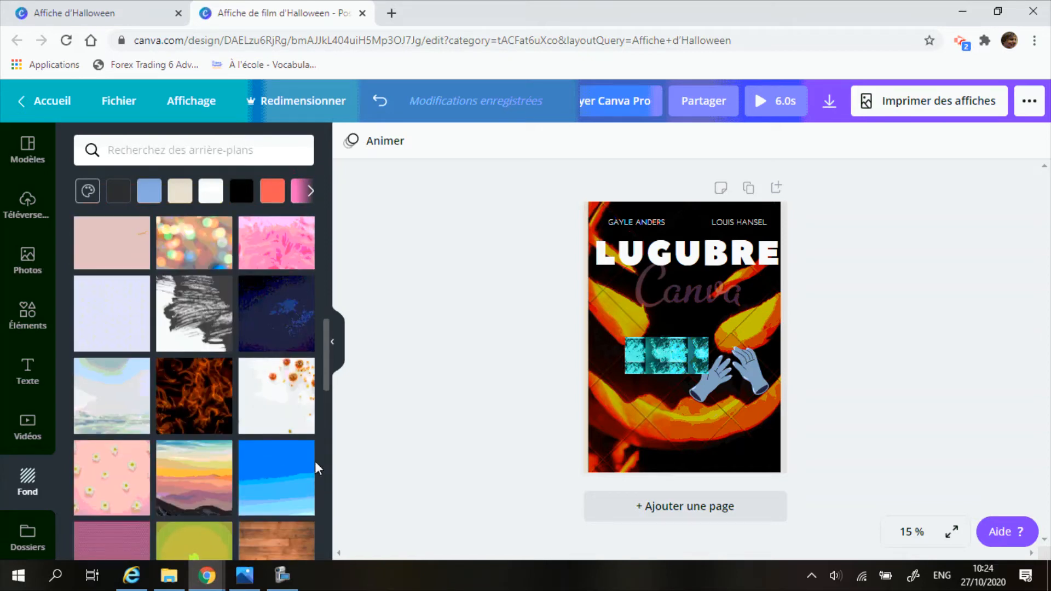
pyautogui.click(205, 406)
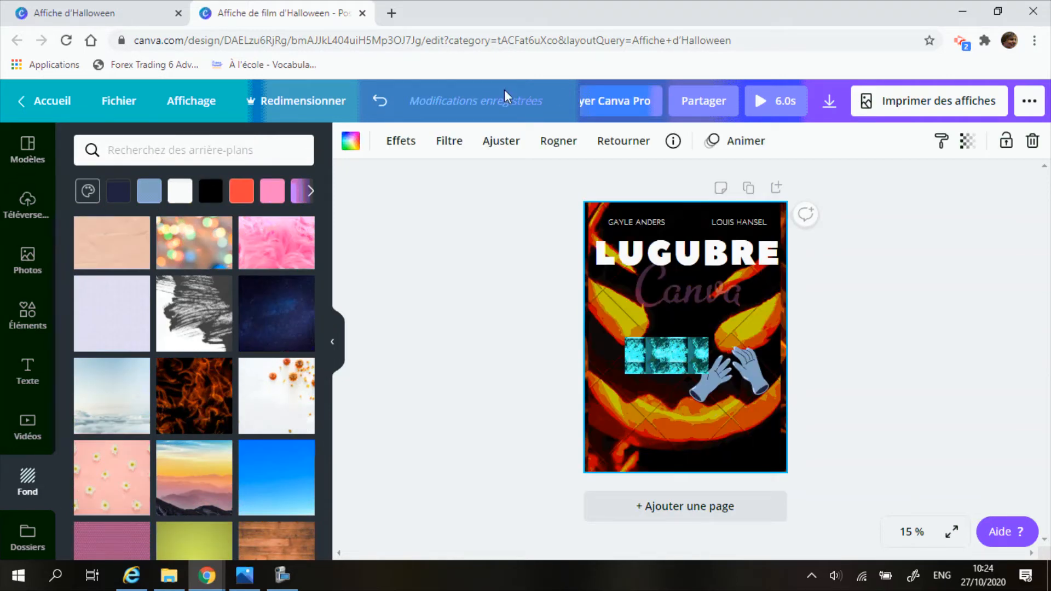
pyautogui.click(281, 576)
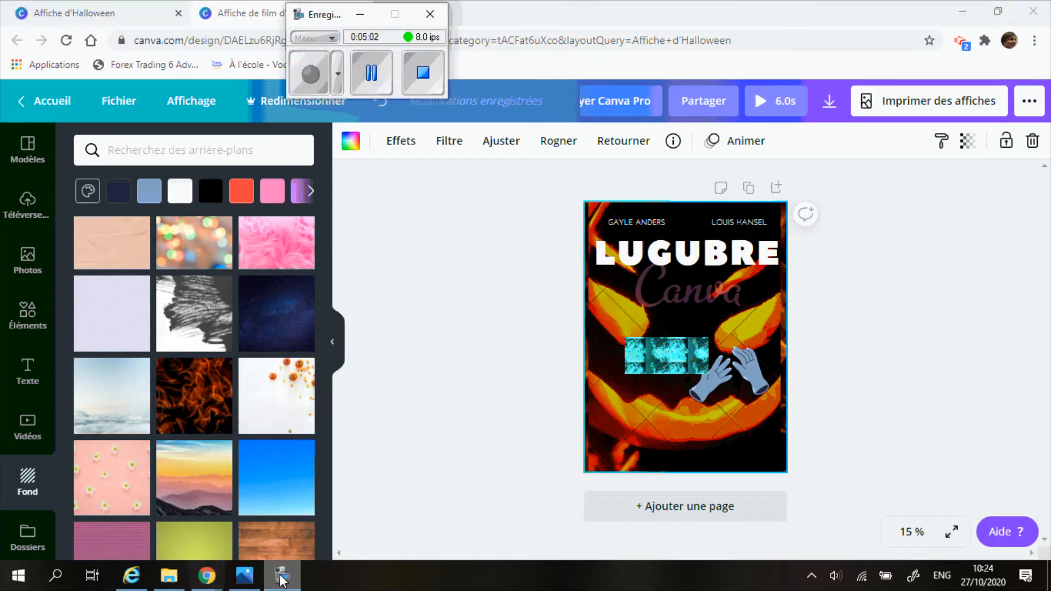
pyautogui.click(282, 576)
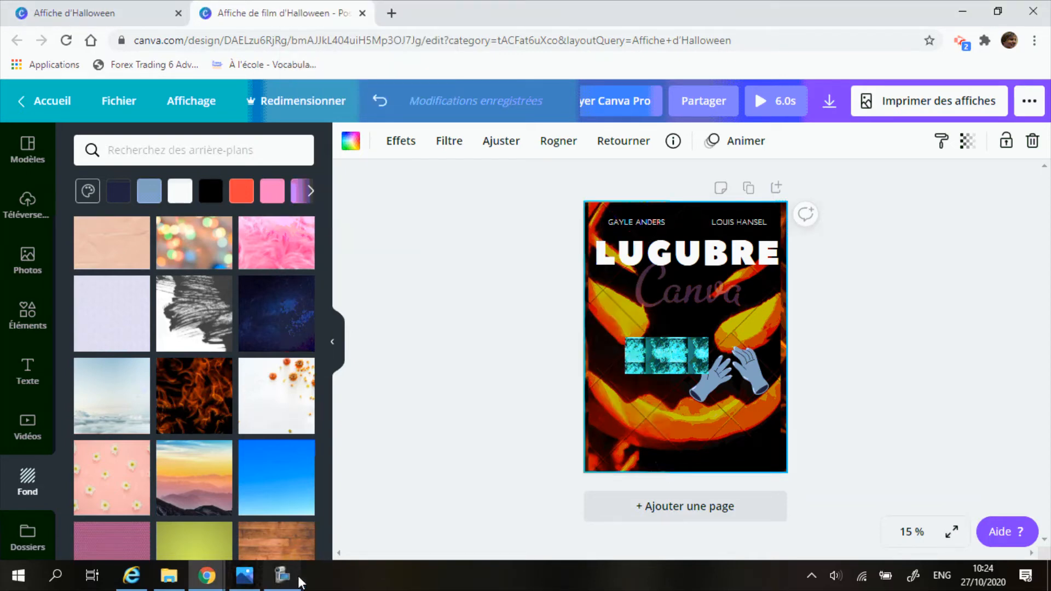
pyautogui.click(278, 581)
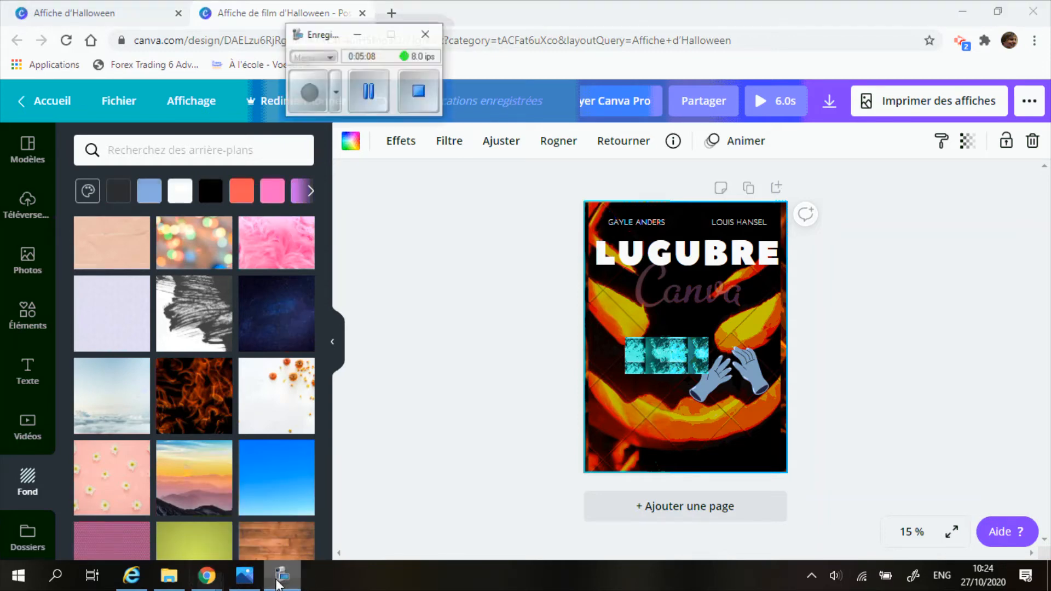
pyautogui.click(372, 76)
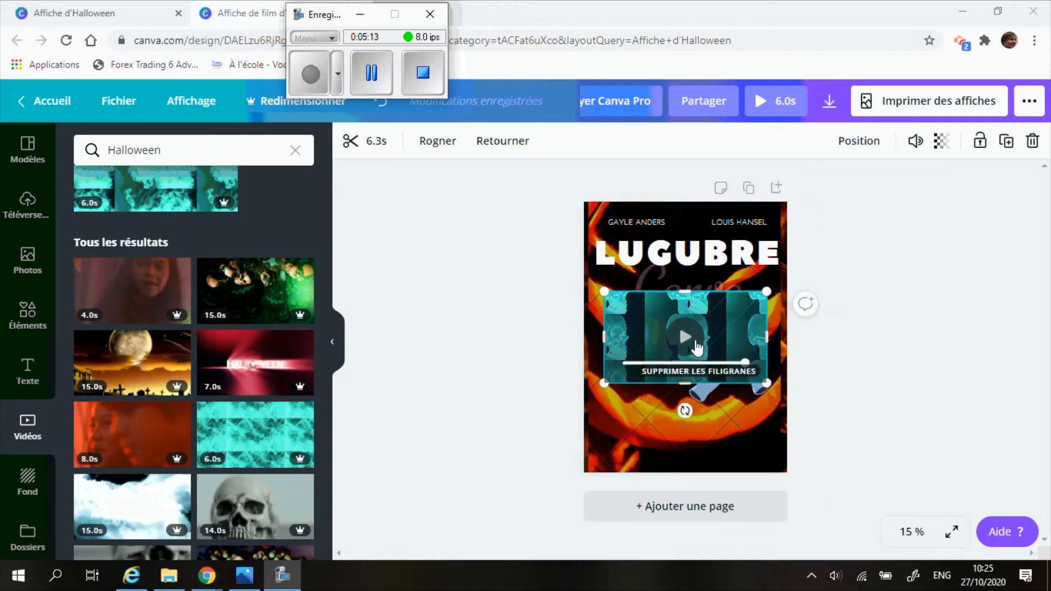
# Play the large turquoise video on the poster and look back through the Halloween video results
pyautogui.click(687, 346)
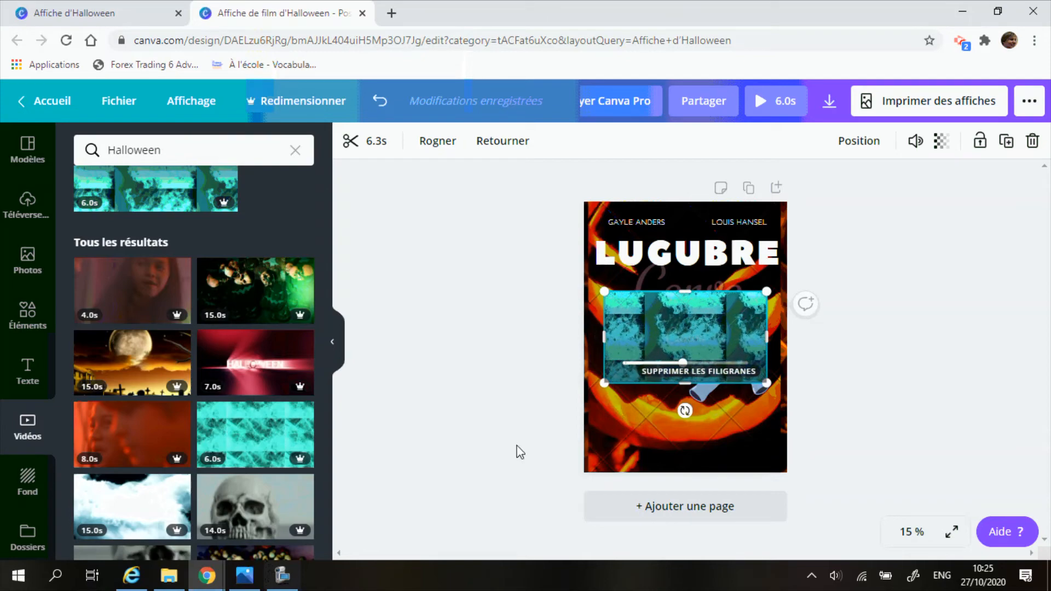
pyautogui.click(286, 572)
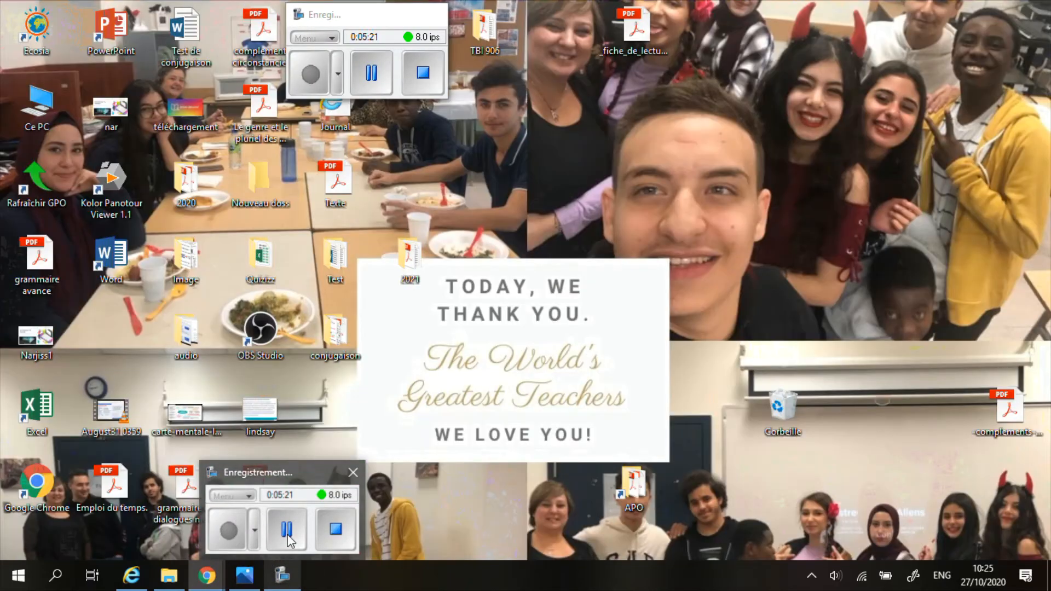
pyautogui.click(289, 539)
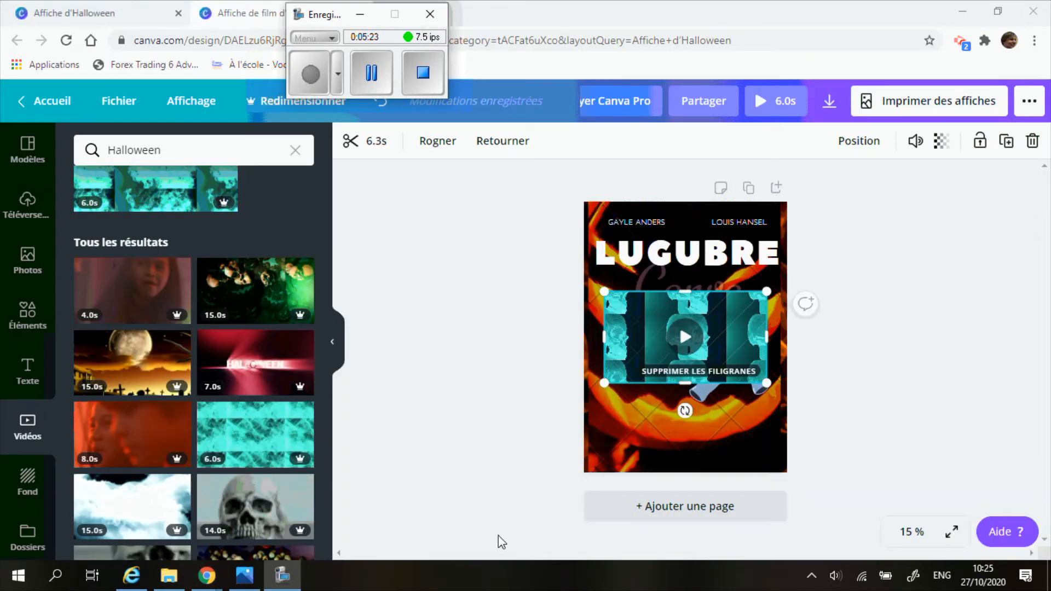
pyautogui.click(372, 73)
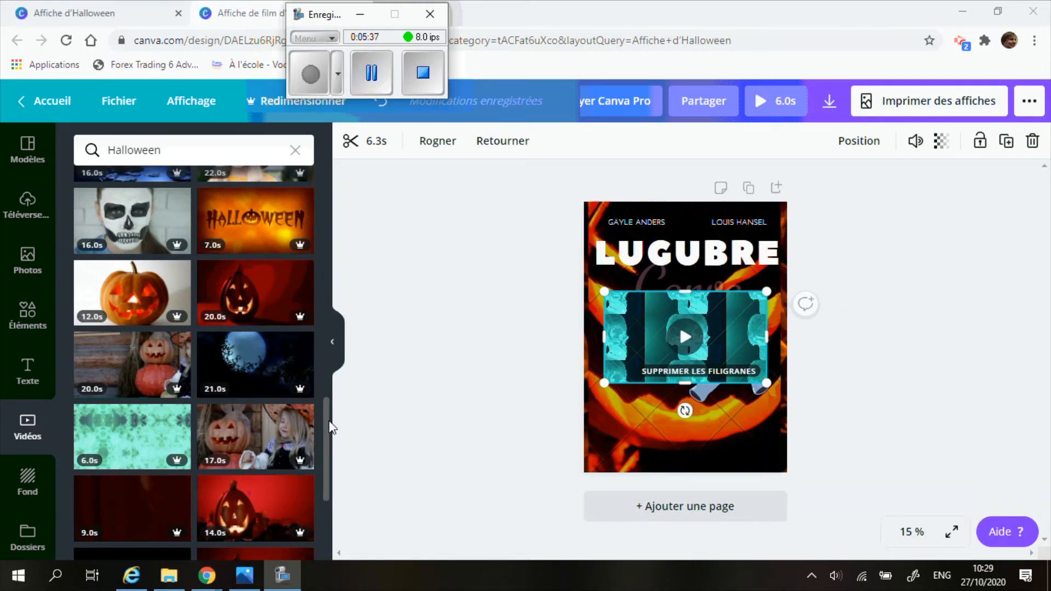
pyautogui.moveTo(328, 425); pyautogui.dragTo(347, 213)
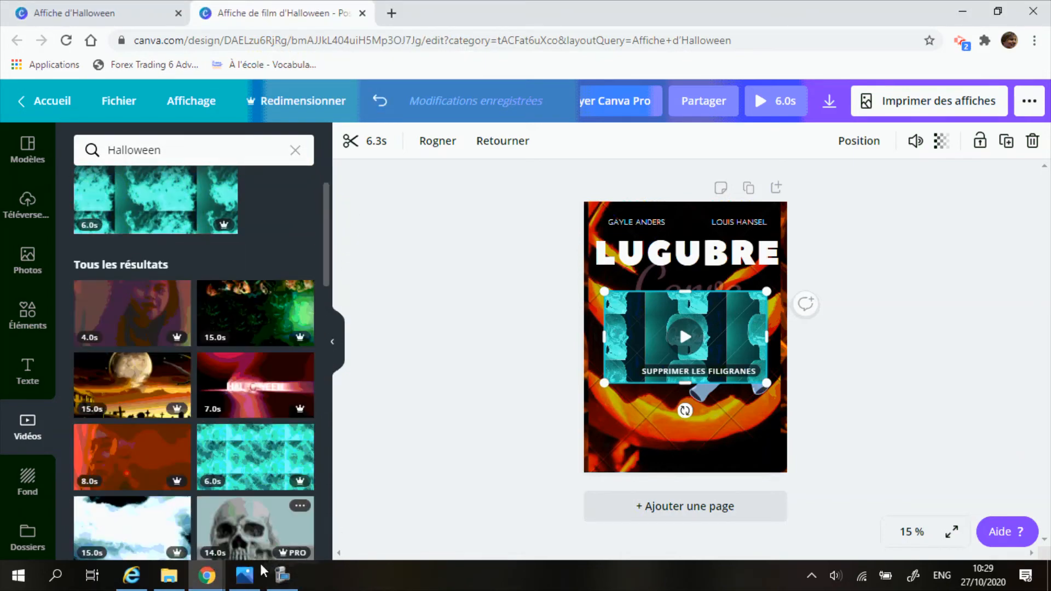
pyautogui.click(281, 574)
pyautogui.click(292, 579)
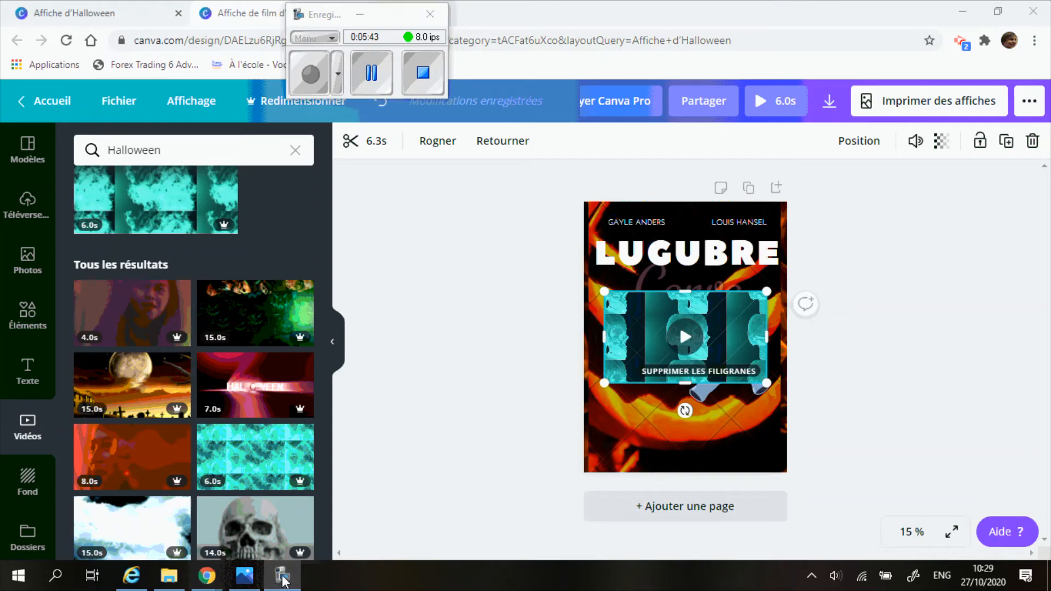
pyautogui.click(282, 574)
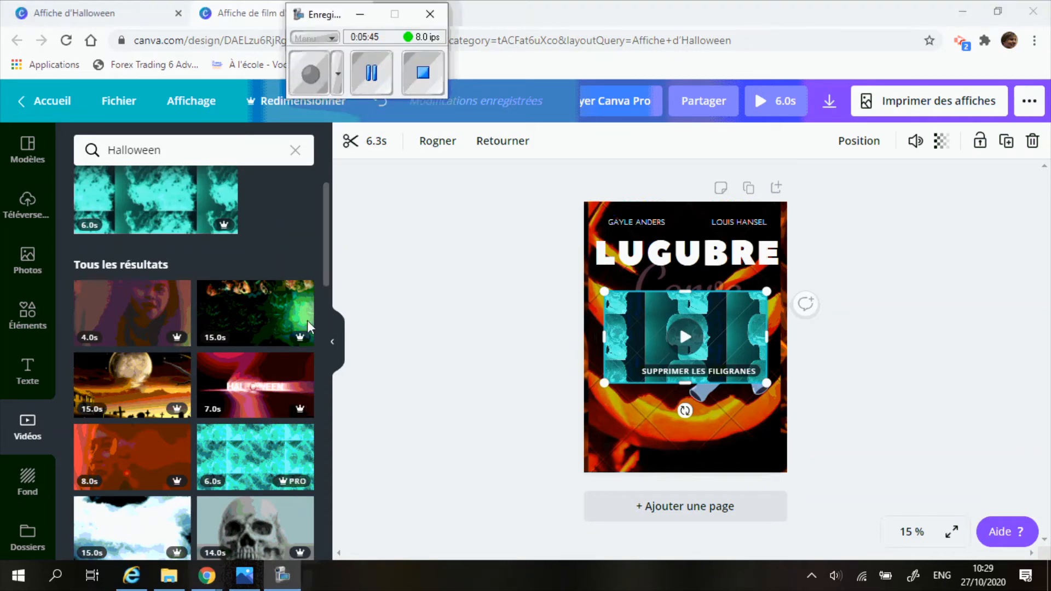
pyautogui.click(372, 74)
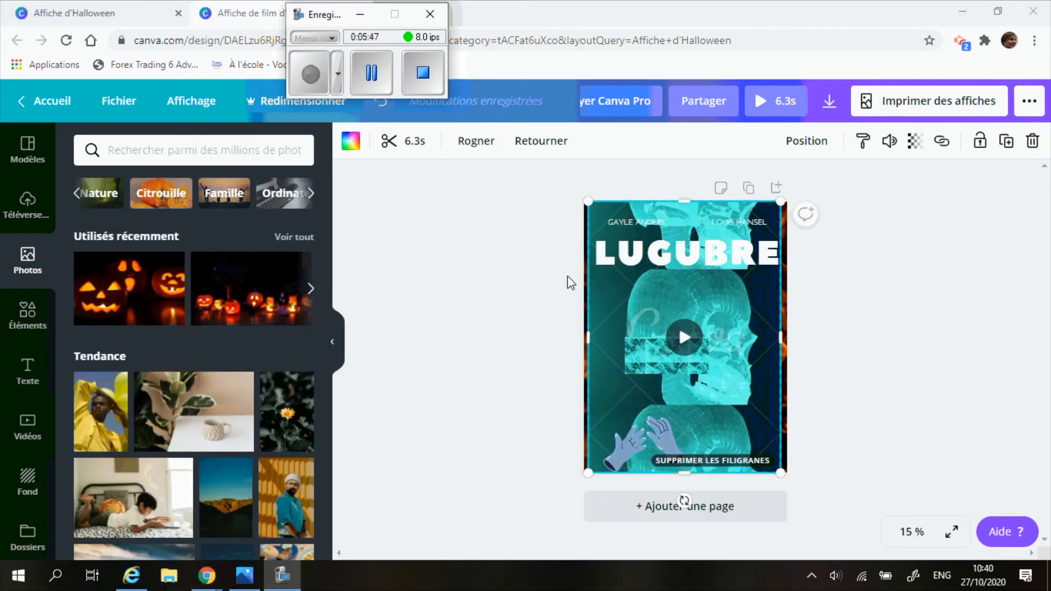
# Play the turquoise skull video that fills the poster to preview it behind the title
pyautogui.click(692, 339)
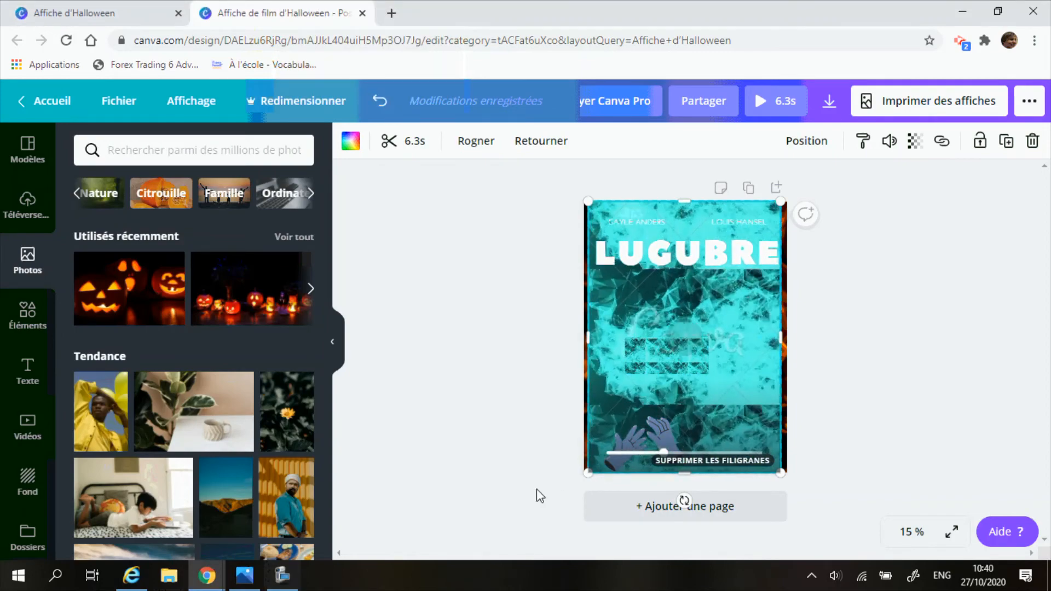
pyautogui.click(281, 577)
pyautogui.click(282, 579)
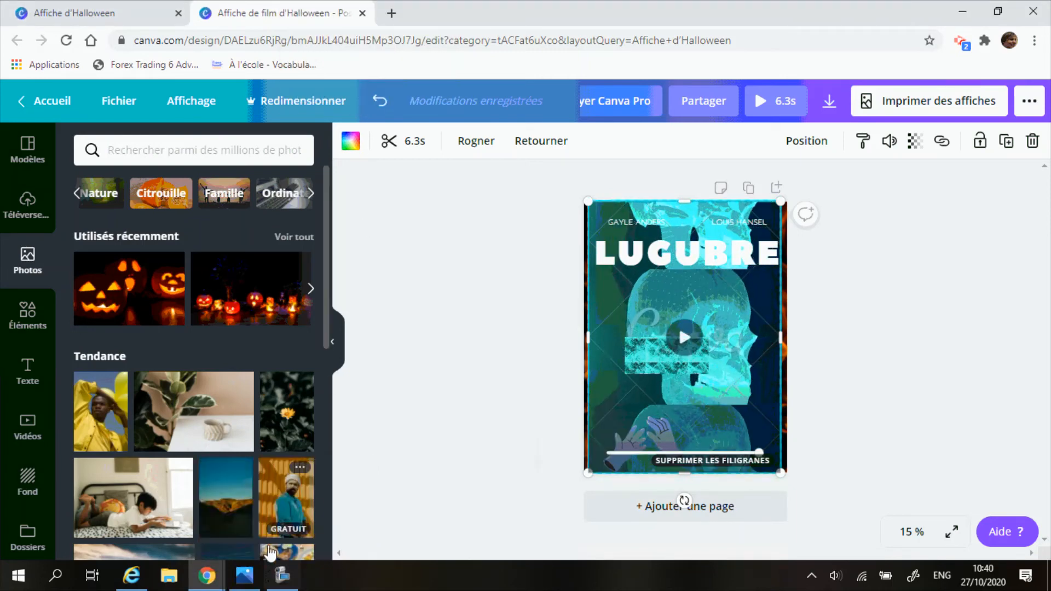
pyautogui.click(285, 579)
pyautogui.click(371, 73)
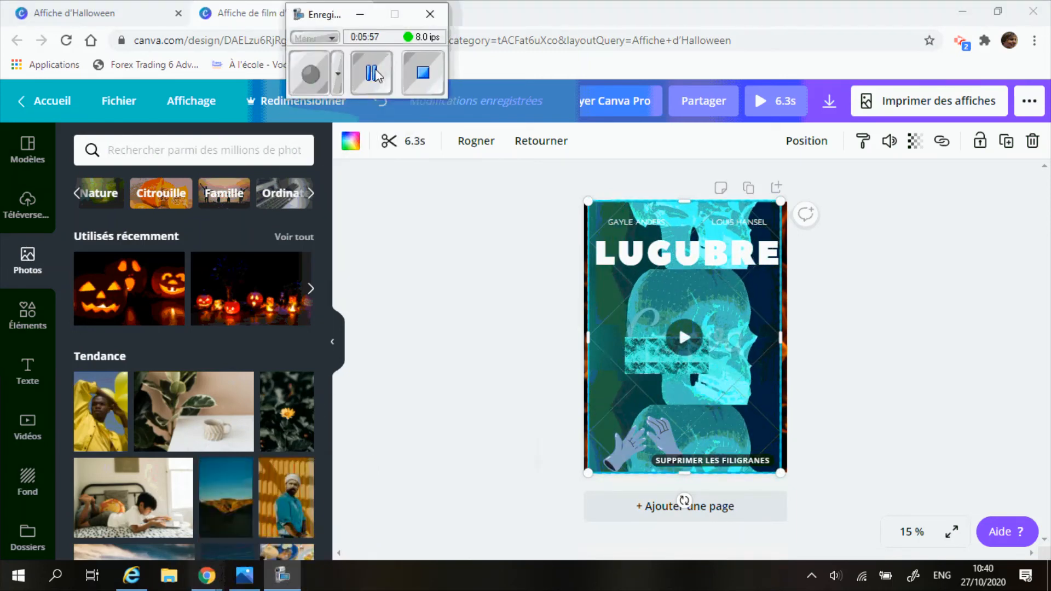
pyautogui.click(311, 73)
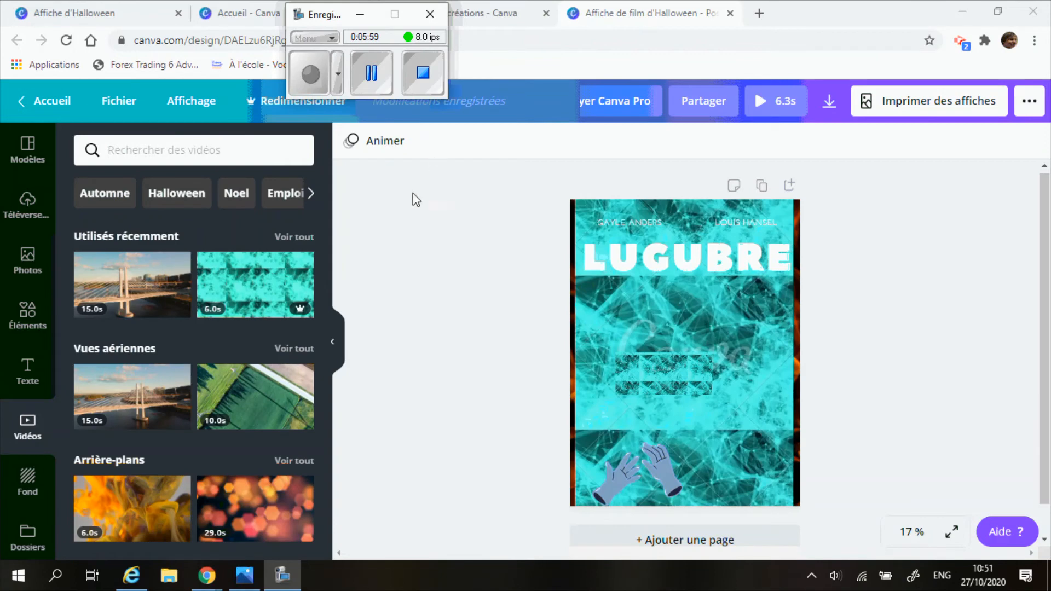
# Add the recently used 15-second bridge video to the middle of the poster
pyautogui.click(152, 295)
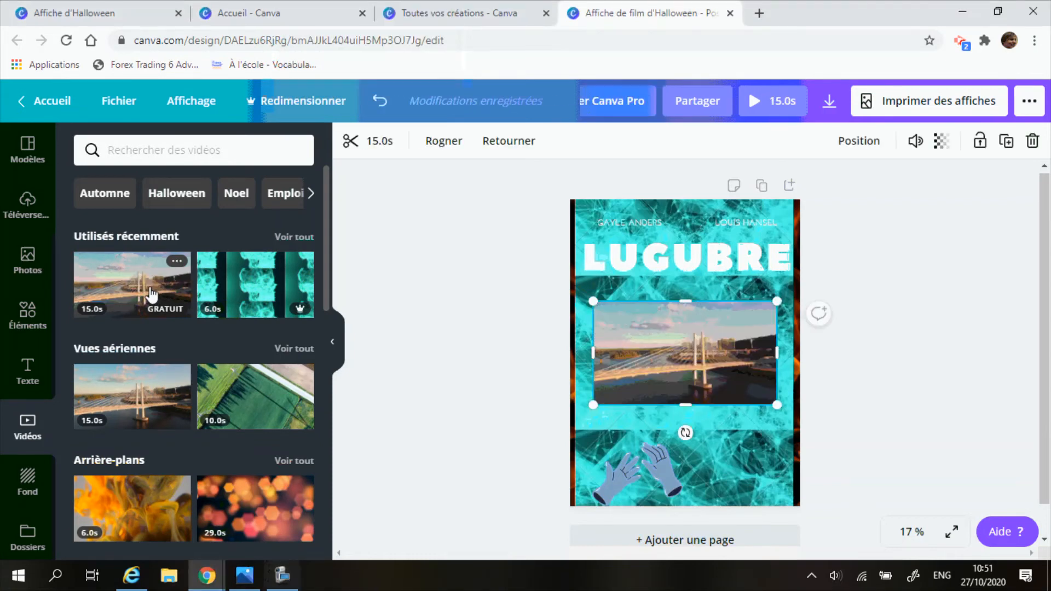
pyautogui.click(281, 574)
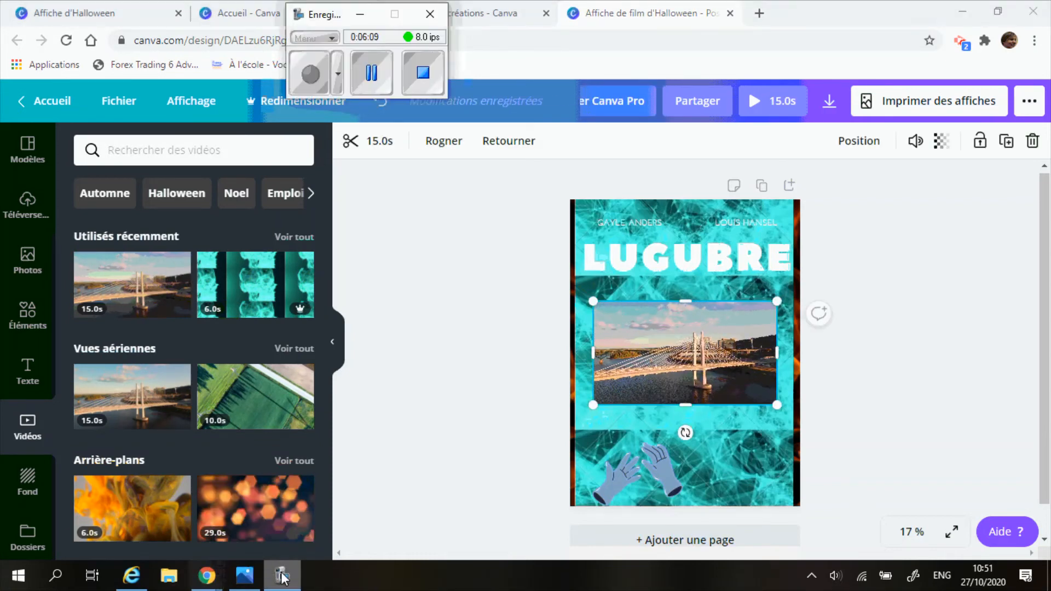
pyautogui.click(383, 80)
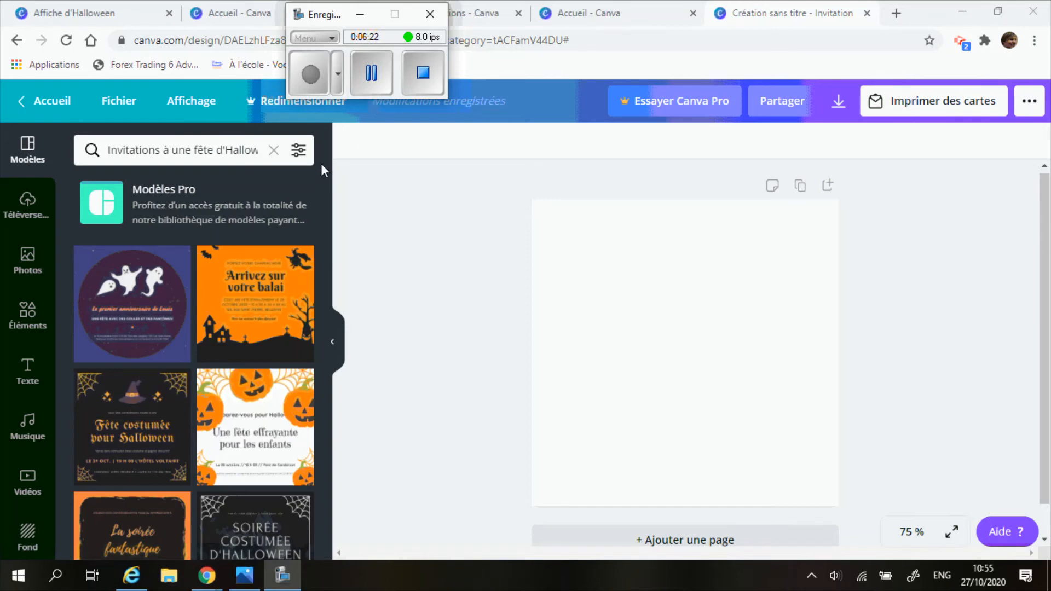
pyautogui.click(372, 72)
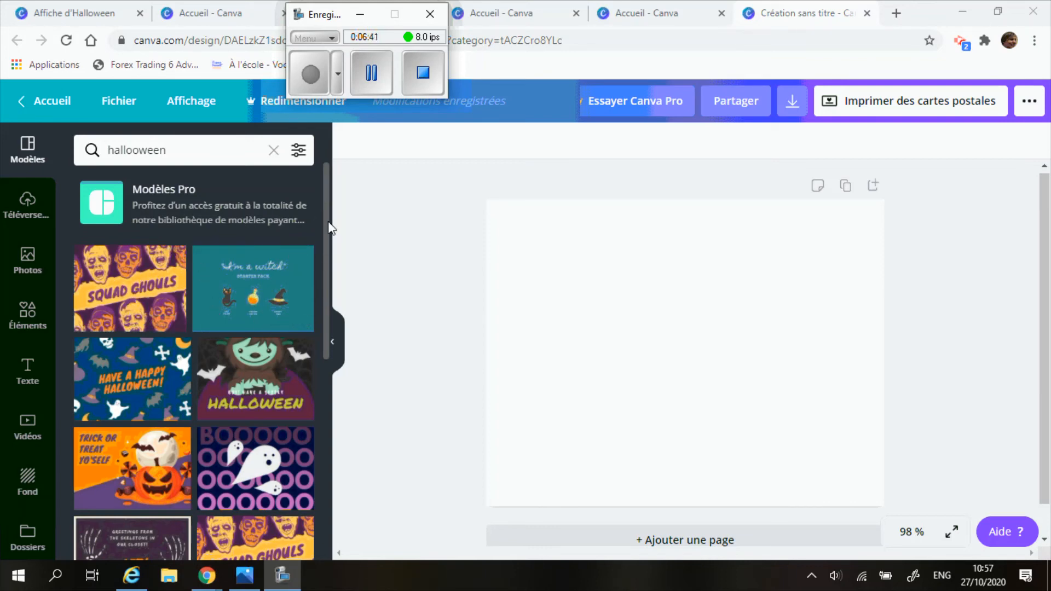
# Apply the "Happy Halloween" front page of the Black and White Illustrated Halloween Postcard template to the blank postcard
pyautogui.click(326, 207)
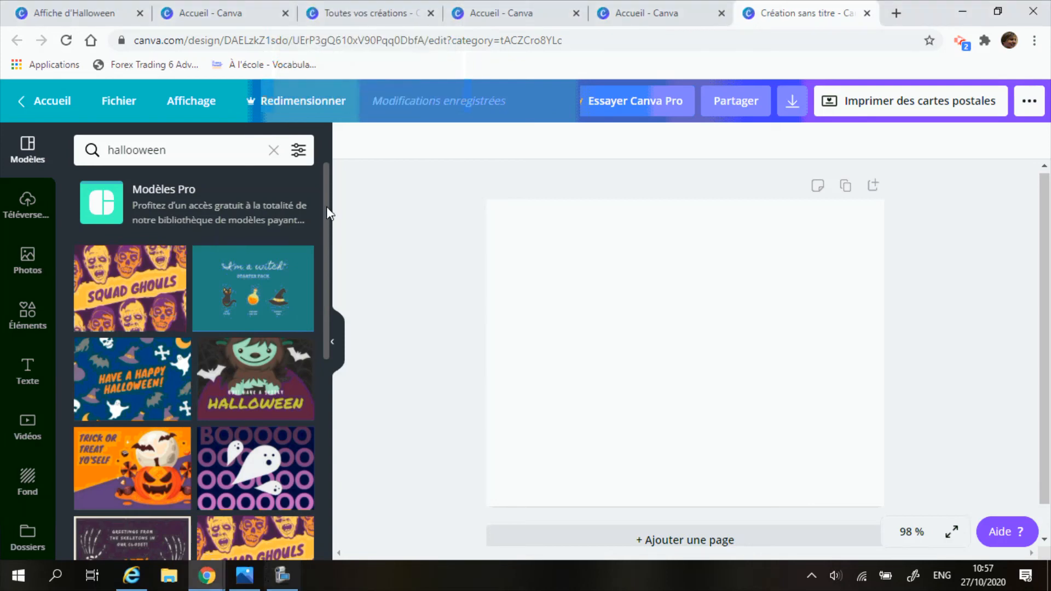
pyautogui.click(281, 575)
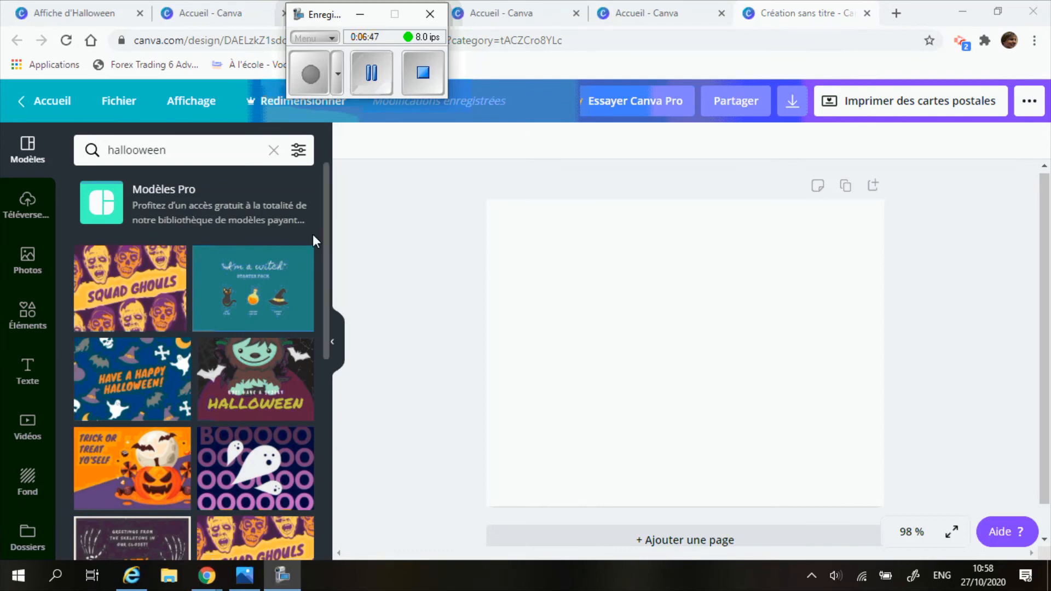
pyautogui.moveTo(330, 212); pyautogui.dragTo(333, 377)
pyautogui.click(266, 377)
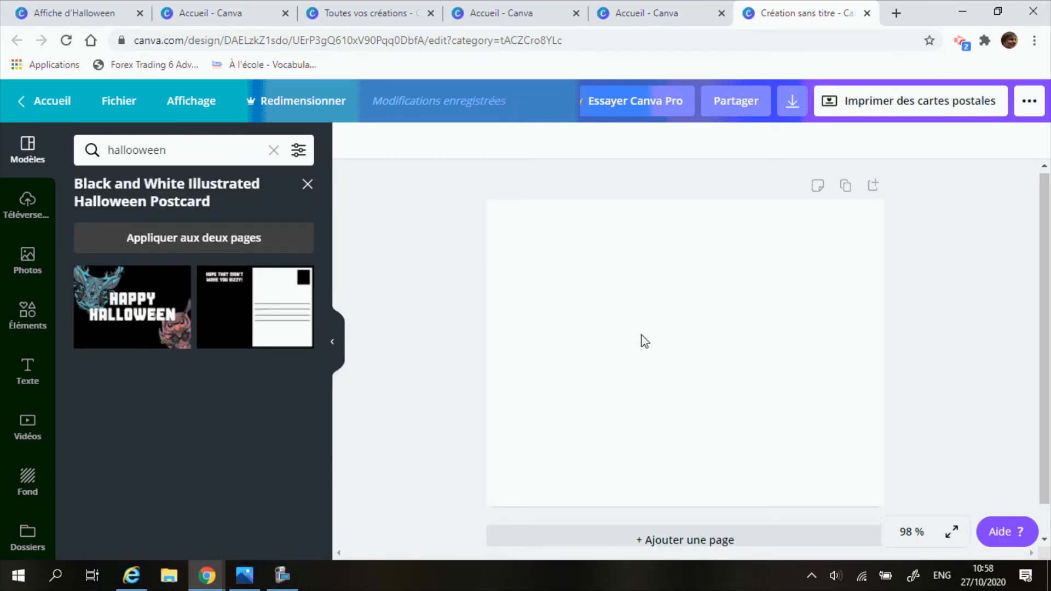
pyautogui.click(132, 311)
pyautogui.click(710, 298)
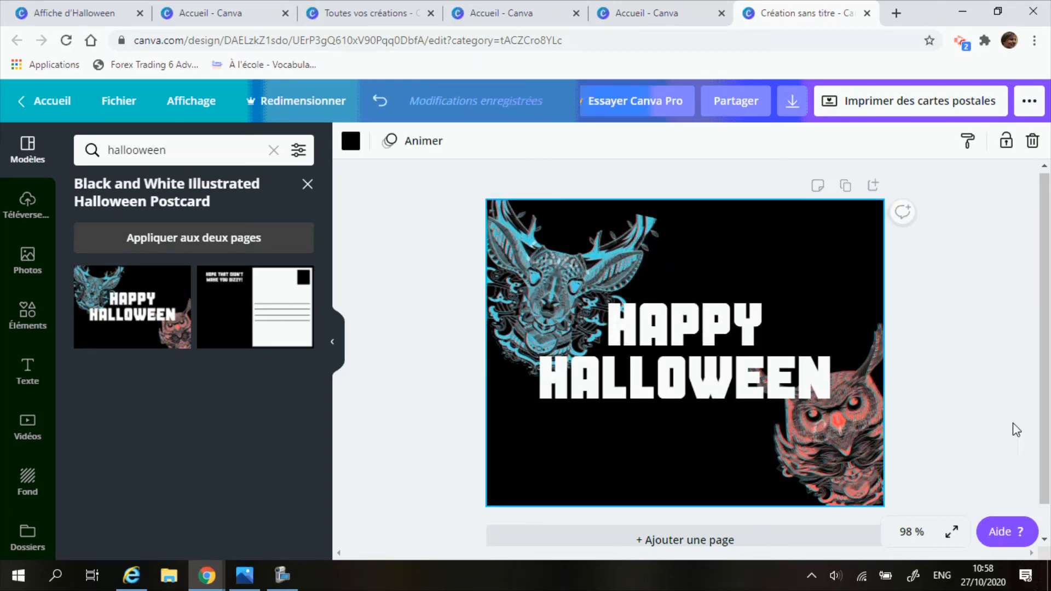
pyautogui.scroll(-1, 1024, 280)
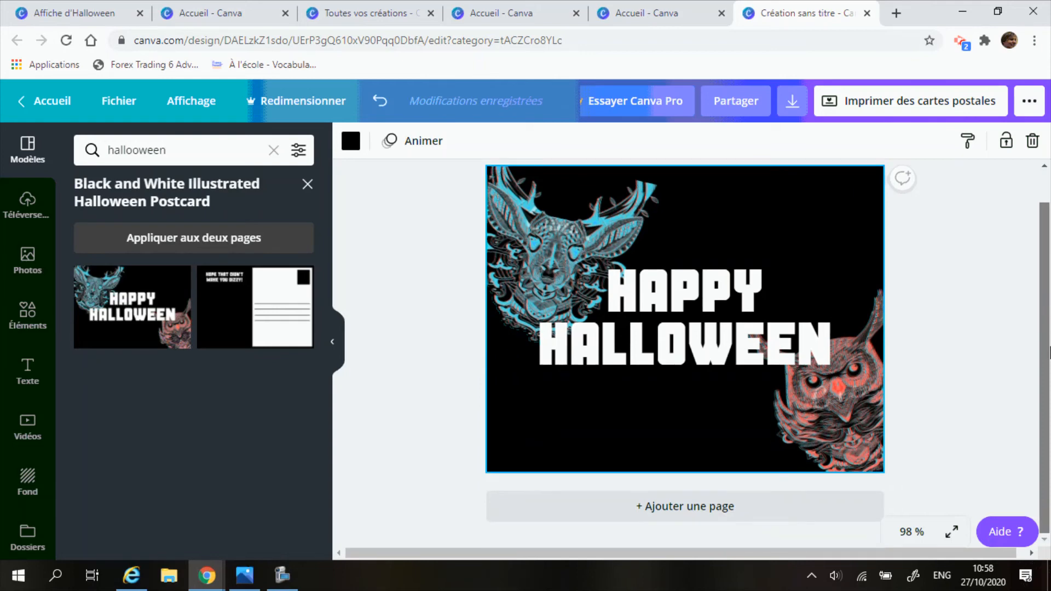
pyautogui.scroll(1, 1049, 353)
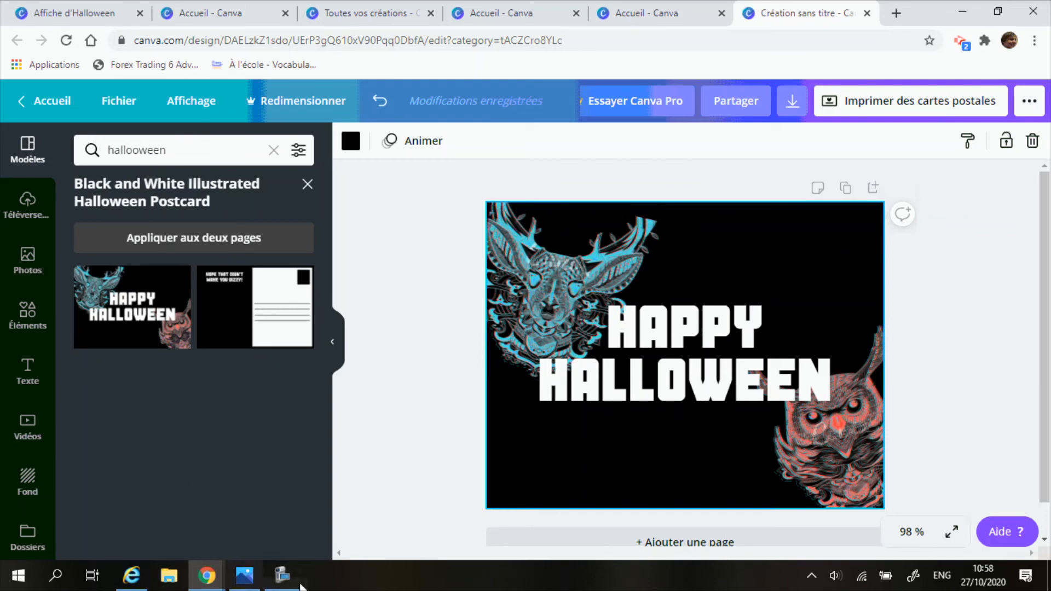
# Create a new blank storyboard (Scénarimage) design from the home page recommendations
pyautogui.click(284, 576)
pyautogui.click(371, 73)
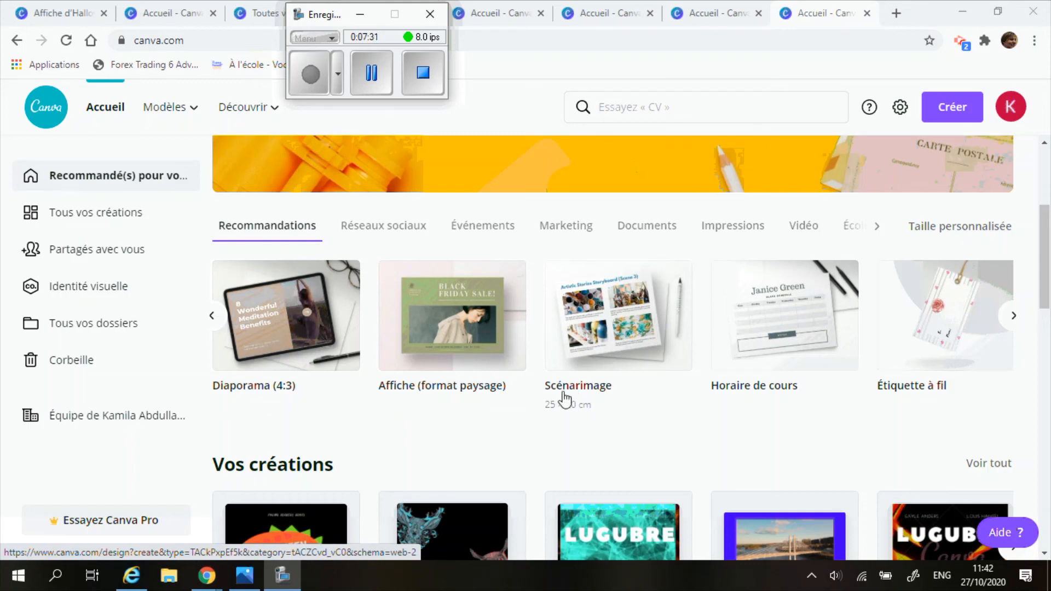
pyautogui.click(604, 336)
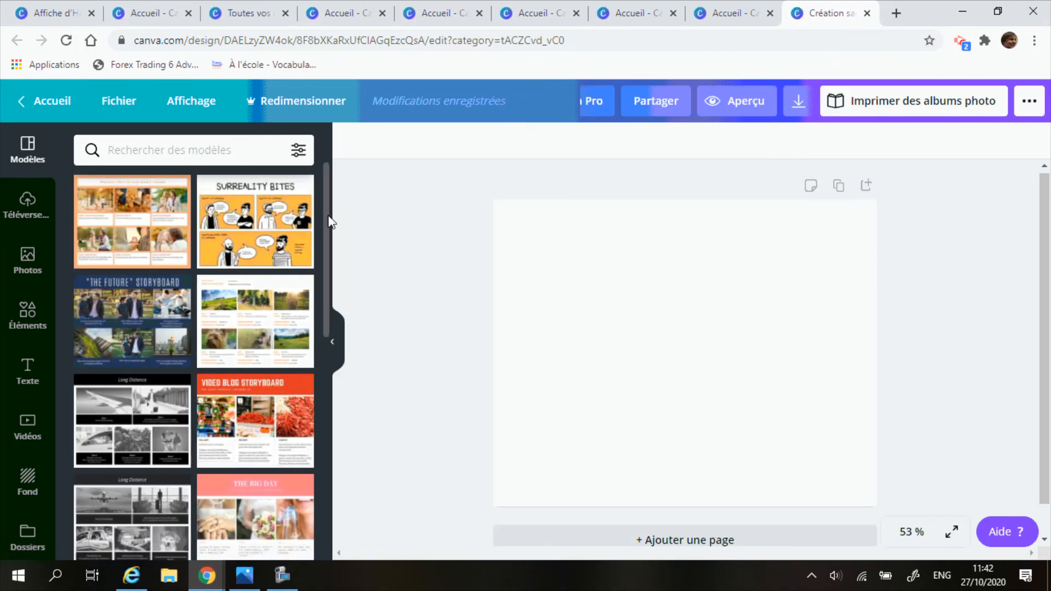
# Apply the black-and-white "Long Distance" storyboard template with the airplane wing photo to the blank page
pyautogui.scroll(-4, 329, 221)
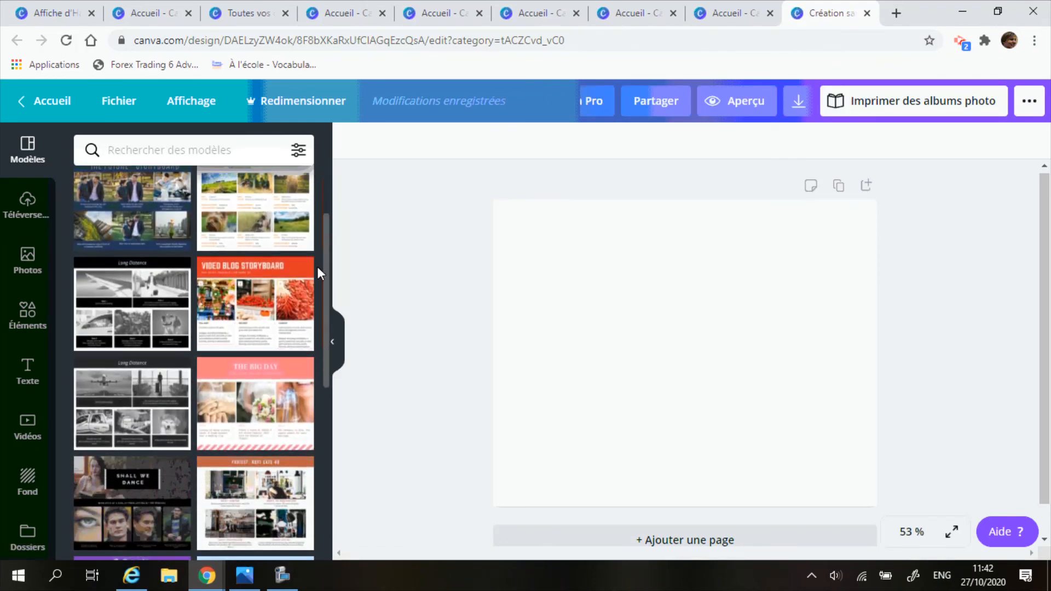
pyautogui.scroll(-1, 312, 283)
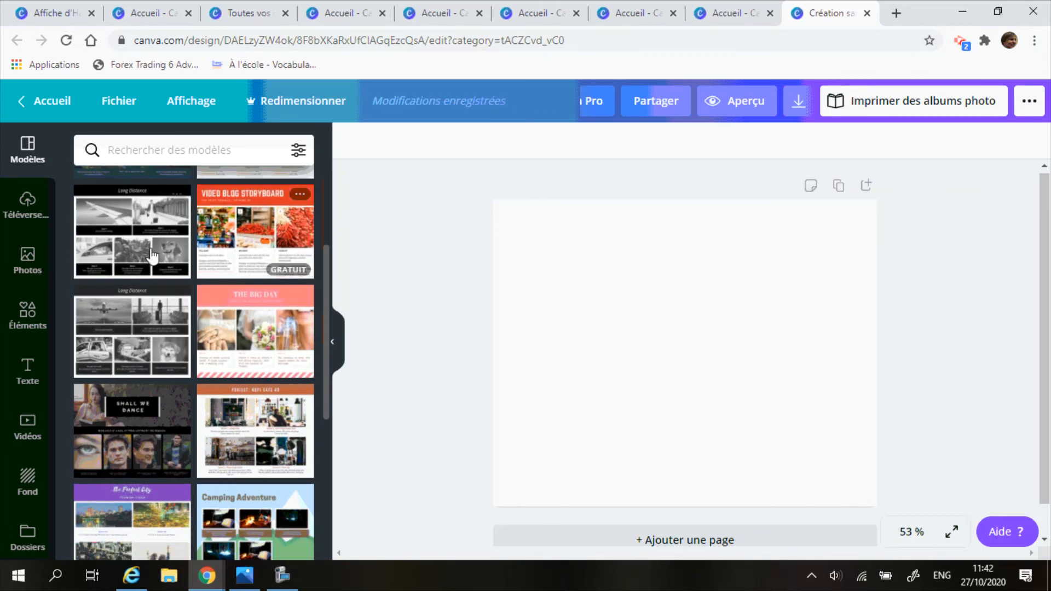
pyautogui.click(125, 233)
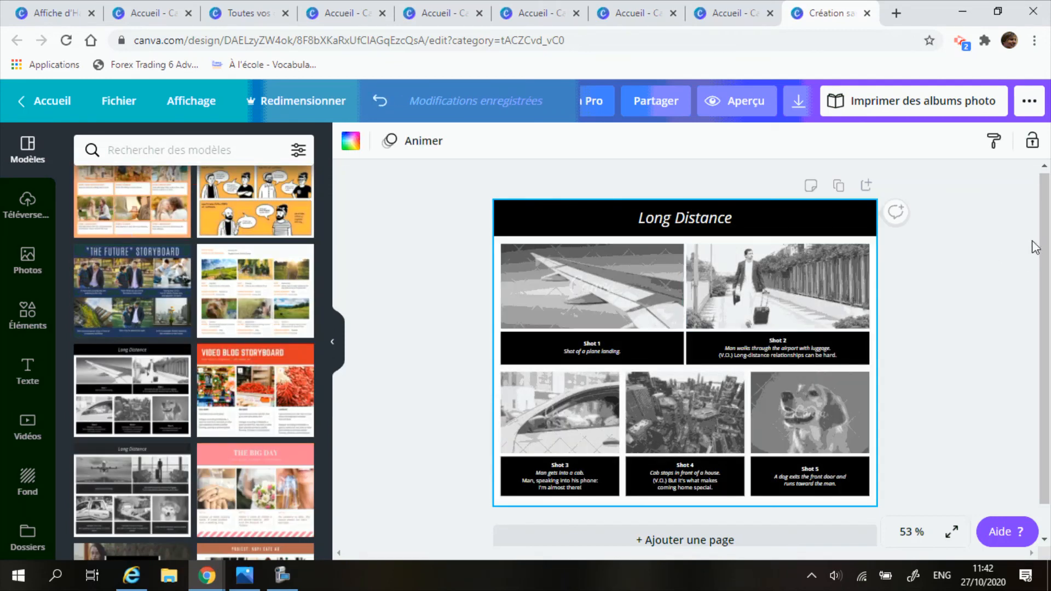
pyautogui.scroll(-1, 1043, 244)
pyautogui.moveTo(1042, 244); pyautogui.dragTo(1042, 268)
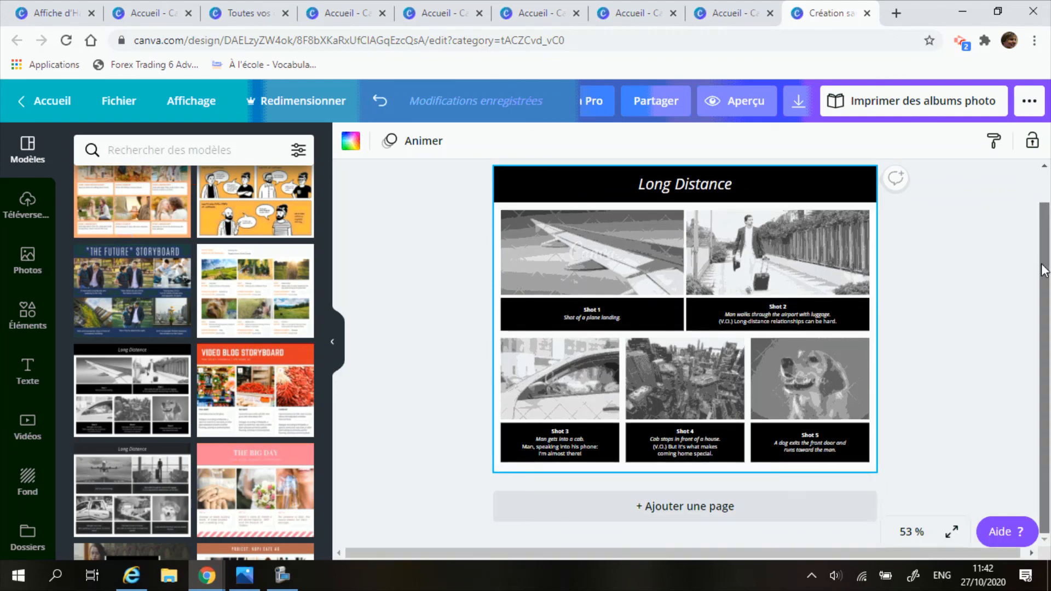
pyautogui.click(1043, 269)
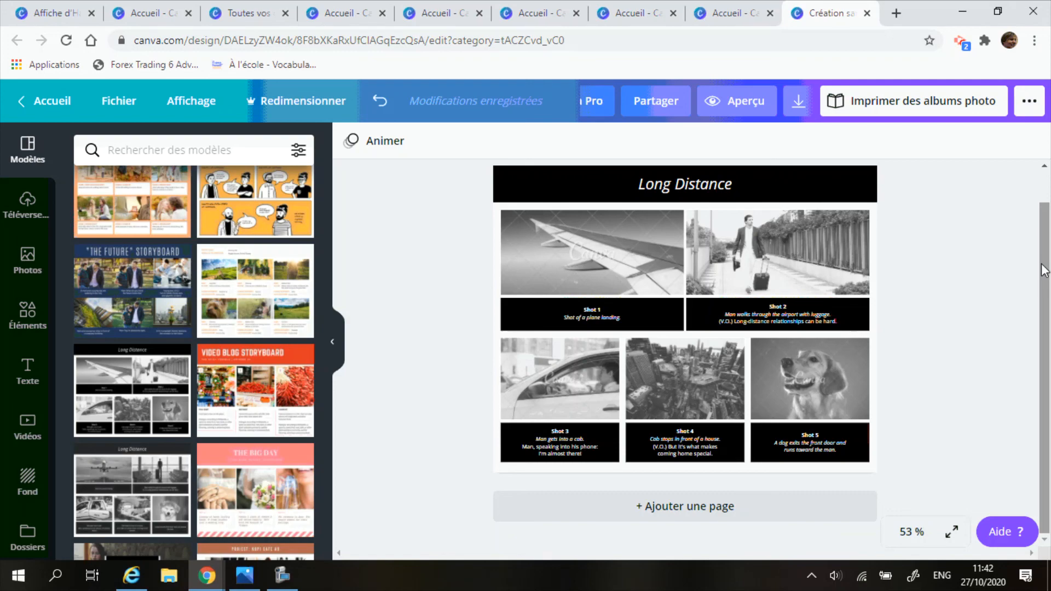
pyautogui.click(283, 576)
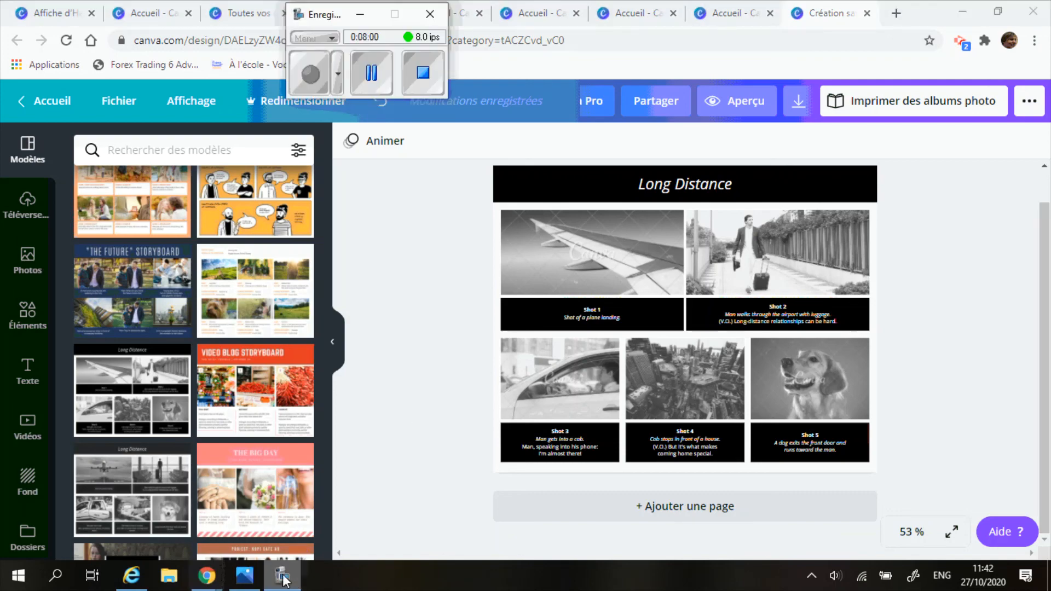